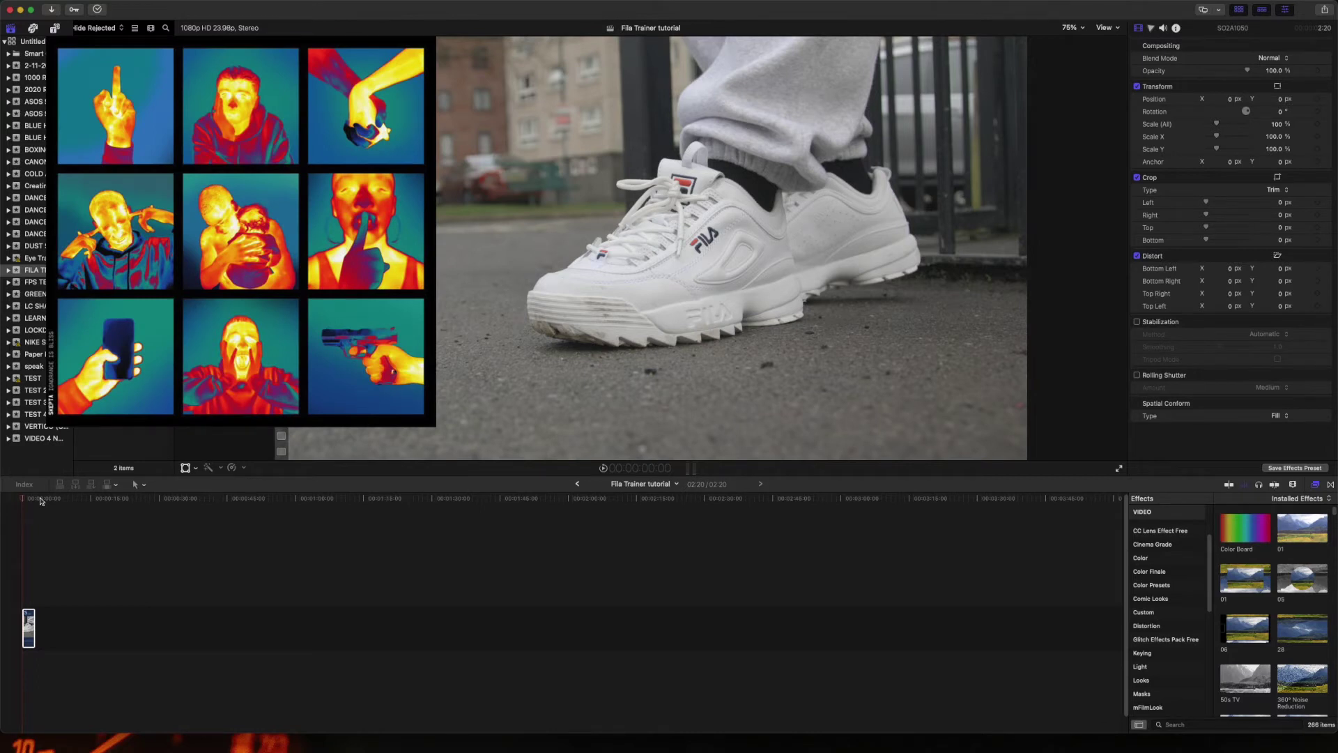
- Select the sneaker clip at the start of the timeline
{"action": "left_click", "coordinate": [22, 497]}
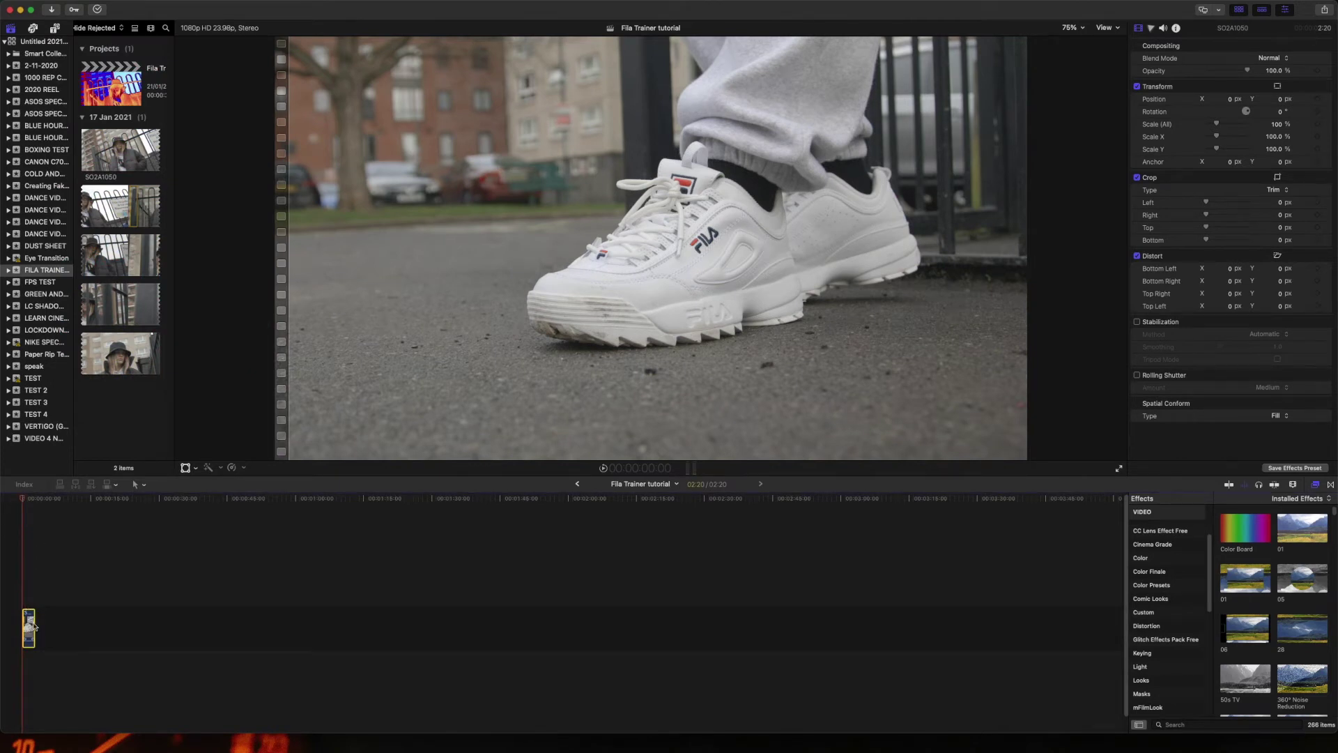
- Option-drag a copy of the shoe clip upward, apply Draw Mask, and place the first toe point
{"action": "left_click_drag", "start_coordinate": [28, 625], "coordinate": [28, 582]}
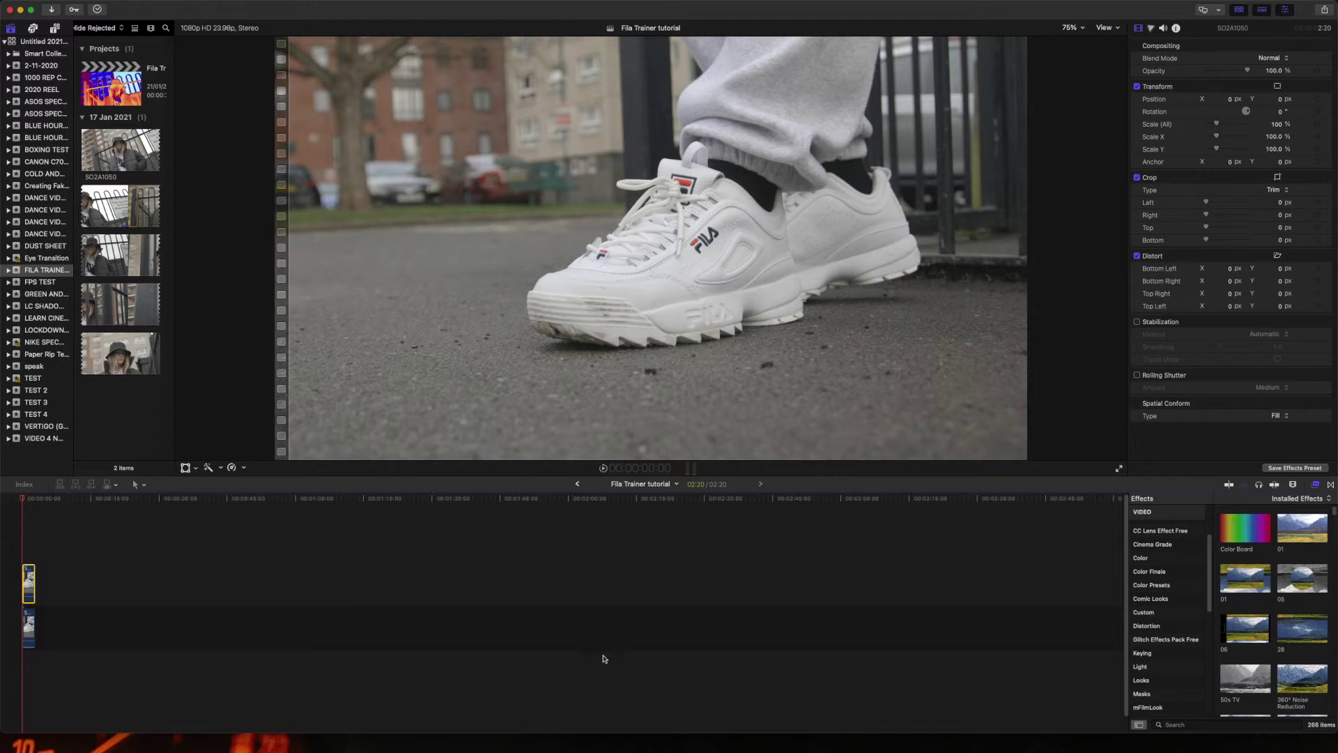
{"action": "left_click", "coordinate": [1158, 696]}
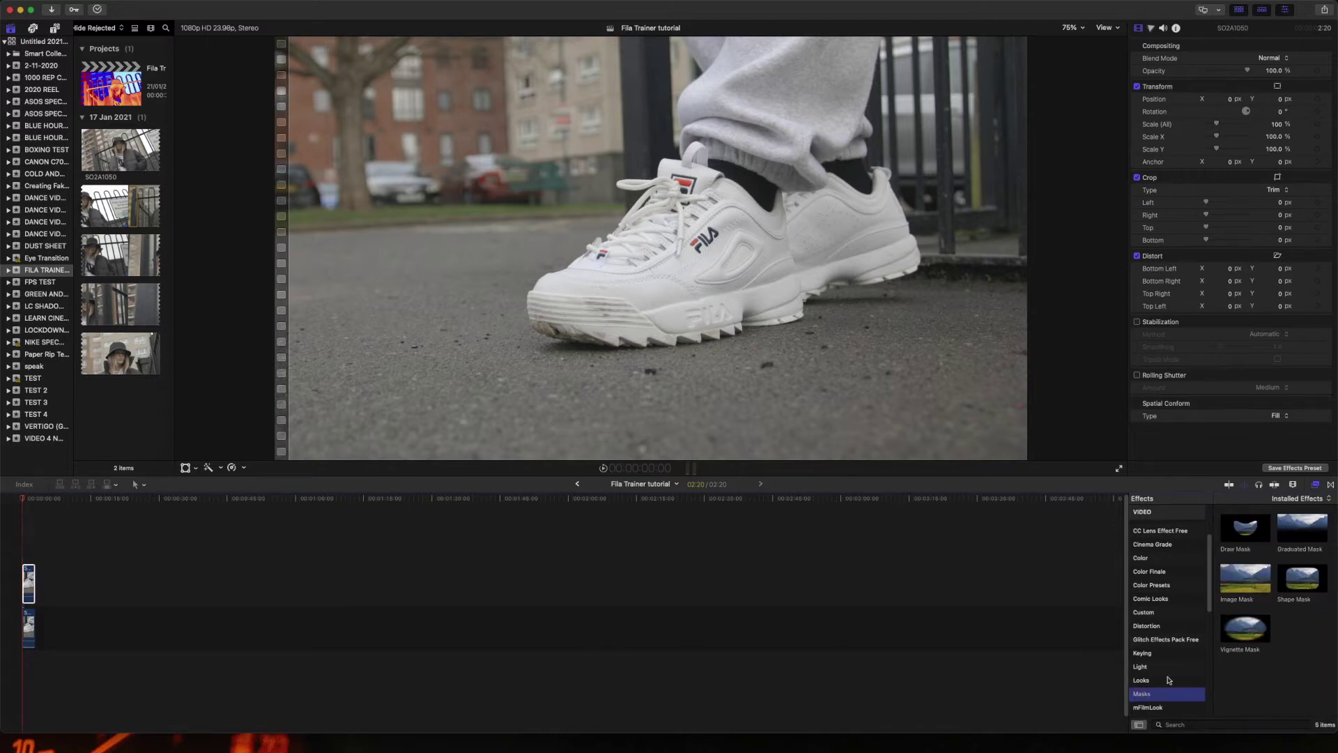
{"action": "left_click_drag", "start_coordinate": [1242, 529], "coordinate": [102, 572]}
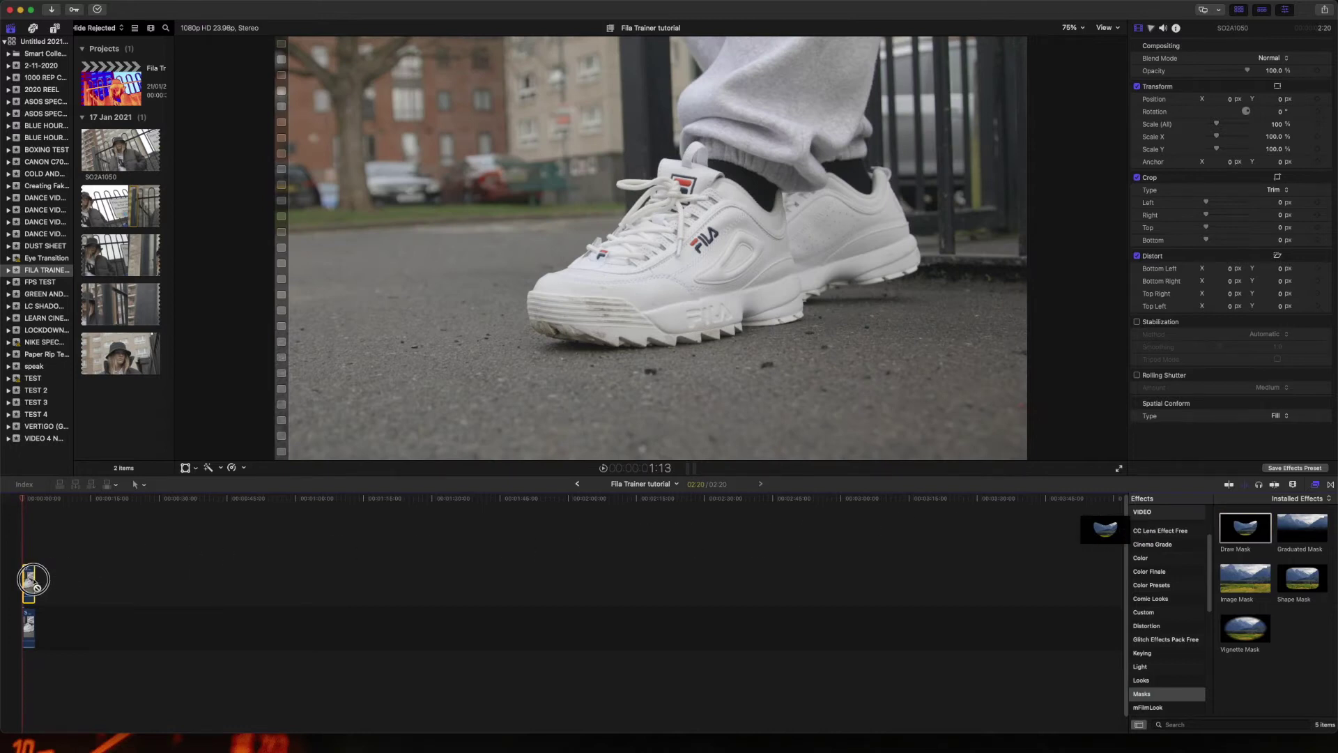
{"action": "left_click_drag", "start_coordinate": [103, 571], "coordinate": [27, 578]}
{"action": "left_click", "coordinate": [526, 297]}
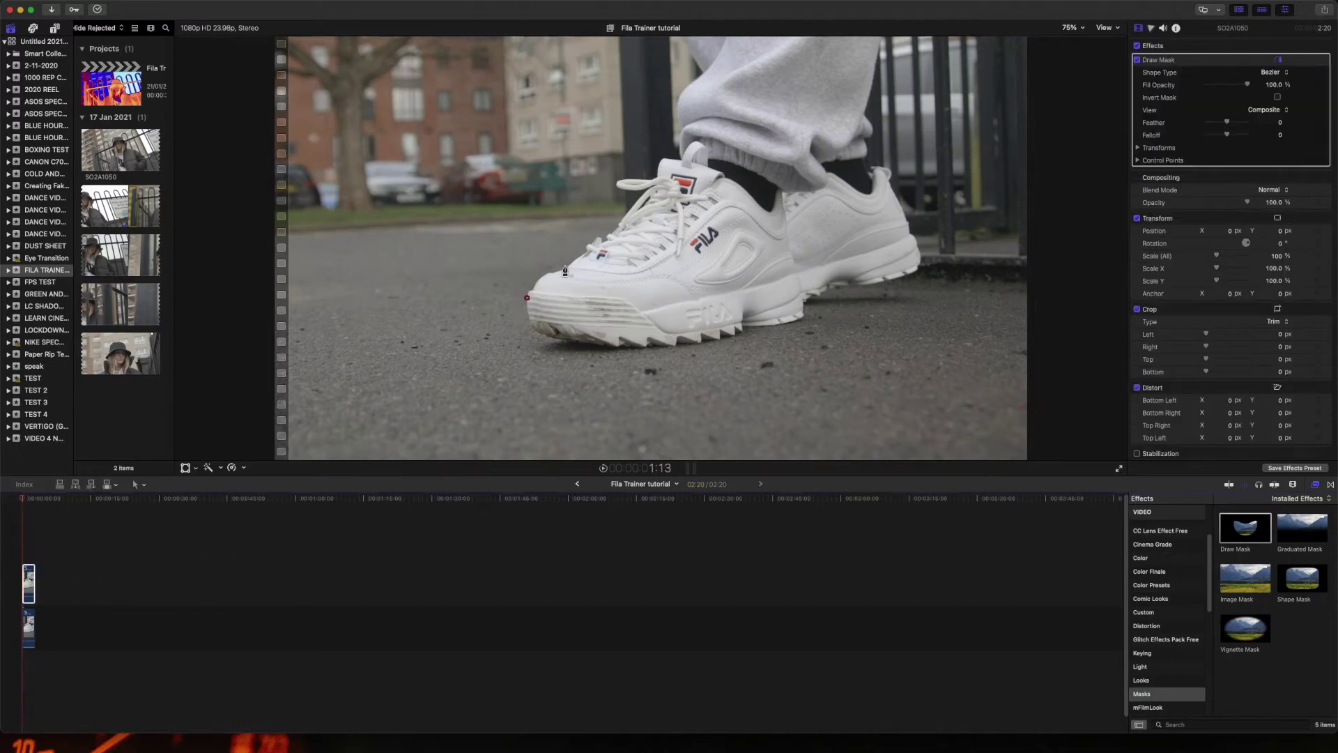
- Place mask points along the front shoe's upper, tongue and collar, and the back shoe's collar
{"action": "left_click", "coordinate": [566, 266]}
{"action": "left_click", "coordinate": [615, 224]}
{"action": "left_click", "coordinate": [640, 175]}
{"action": "left_click", "coordinate": [683, 157]}
{"action": "left_click", "coordinate": [712, 153]}
{"action": "left_click", "coordinate": [710, 163]}
{"action": "left_click", "coordinate": [756, 207]}
{"action": "left_click", "coordinate": [774, 207]}
{"action": "left_click", "coordinate": [784, 192]}
{"action": "left_click", "coordinate": [806, 193]}
- Trace the heel, back shoe's bottom edge and sole, then close the mask at the toe
{"action": "left_click", "coordinate": [878, 170]}
{"action": "left_click", "coordinate": [909, 218]}
{"action": "left_click", "coordinate": [920, 255]}
{"action": "left_click", "coordinate": [918, 268]}
{"action": "left_click", "coordinate": [833, 287]}
{"action": "left_click", "coordinate": [800, 321]}
{"action": "left_click", "coordinate": [553, 341]}
{"action": "left_click", "coordinate": [526, 301]}
- Feather the mask to 100 and set the top clip's blend mode to Difference
{"action": "left_click_drag", "start_coordinate": [1228, 125], "coordinate": [1269, 126]}
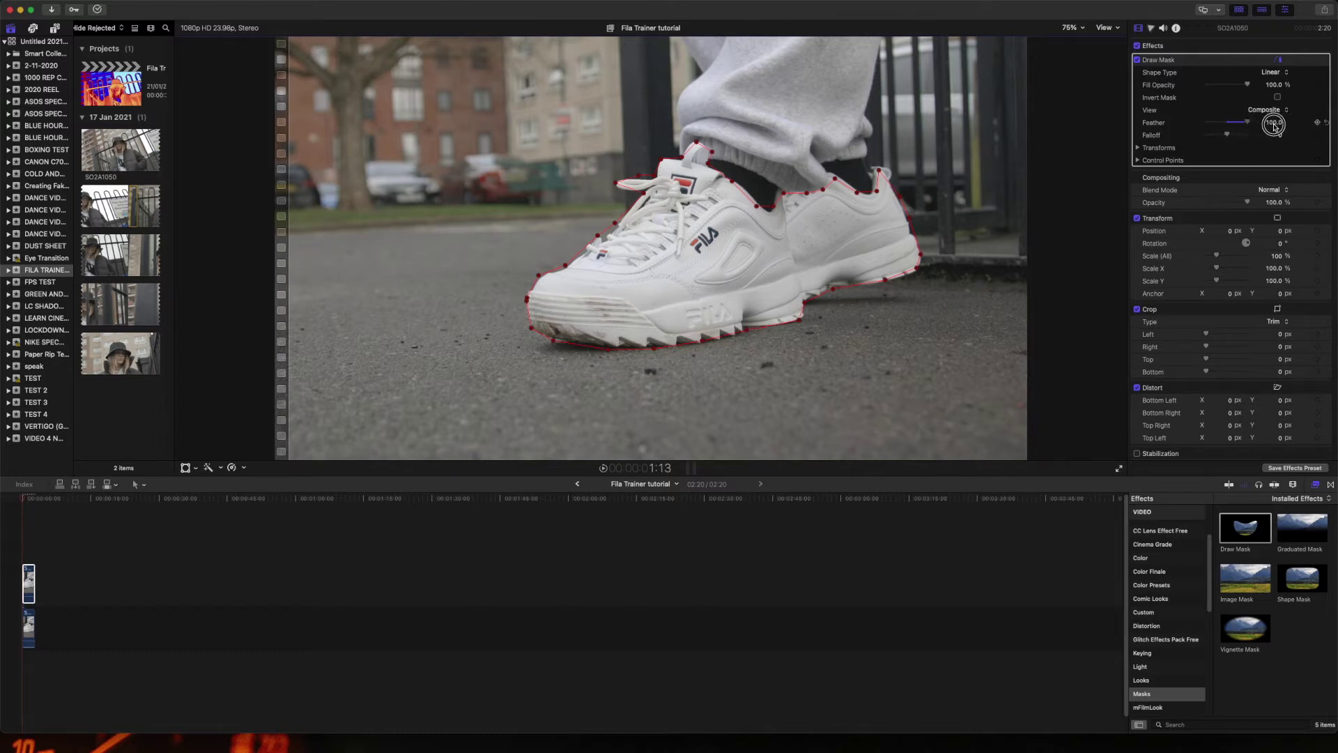
{"action": "left_click", "coordinate": [1265, 190]}
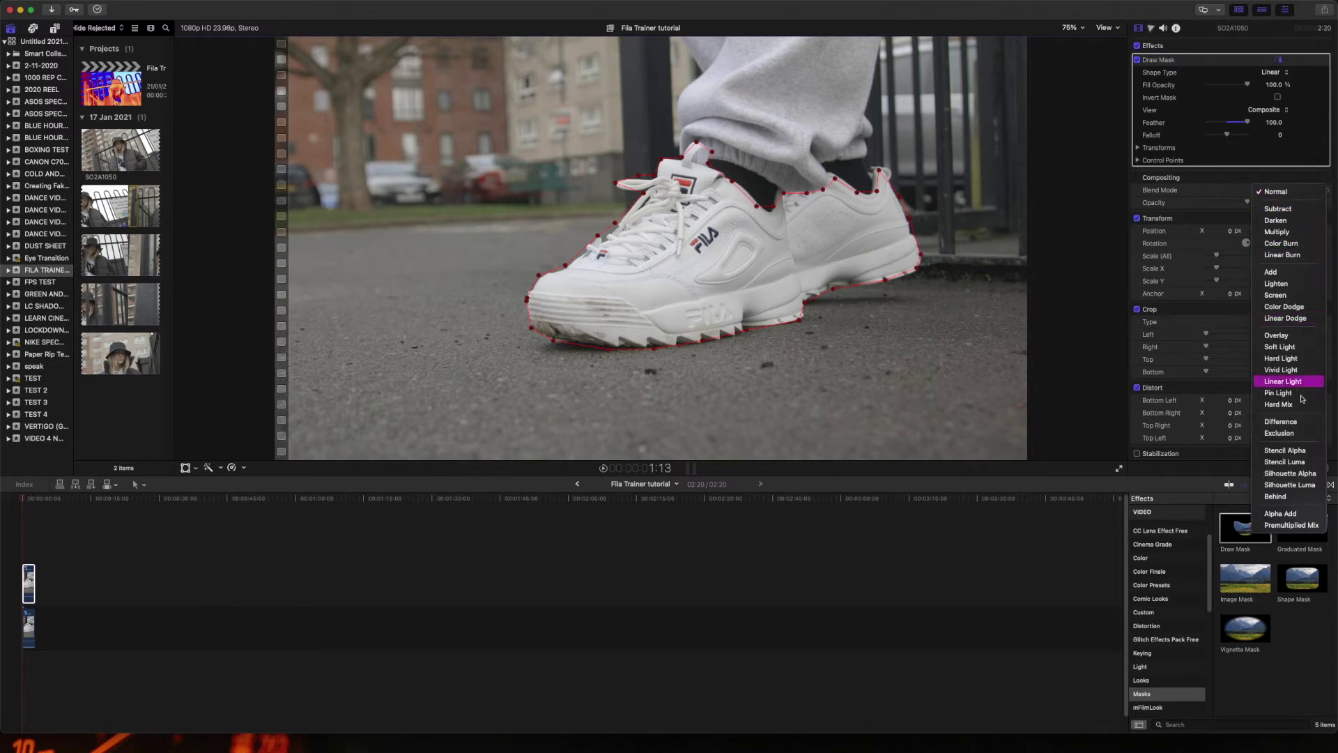
{"action": "left_click", "coordinate": [1305, 423]}
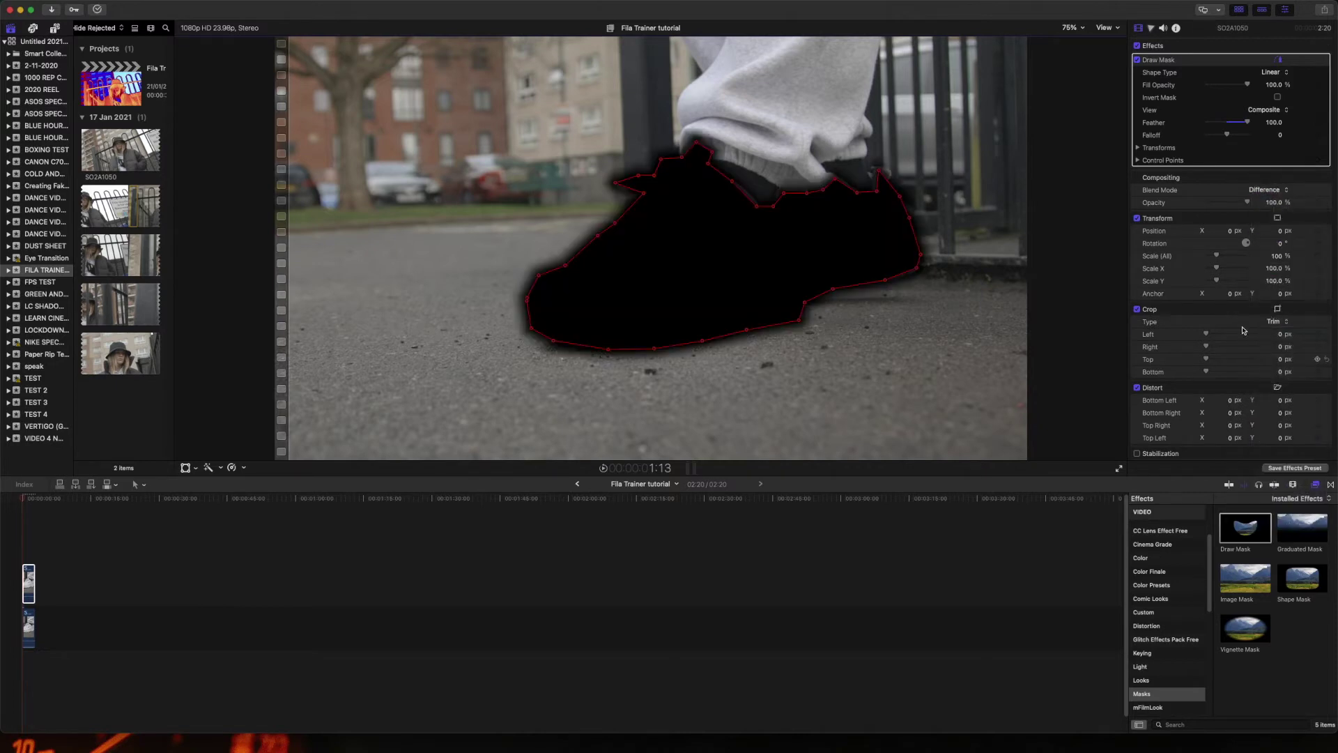
- Set the top clip's Scale (All) to 103%
{"action": "left_click", "coordinate": [1278, 258]}
{"action": "type", "text": "1"}
{"action": "key", "text": "Return"}
{"action": "key", "text": "Return"}
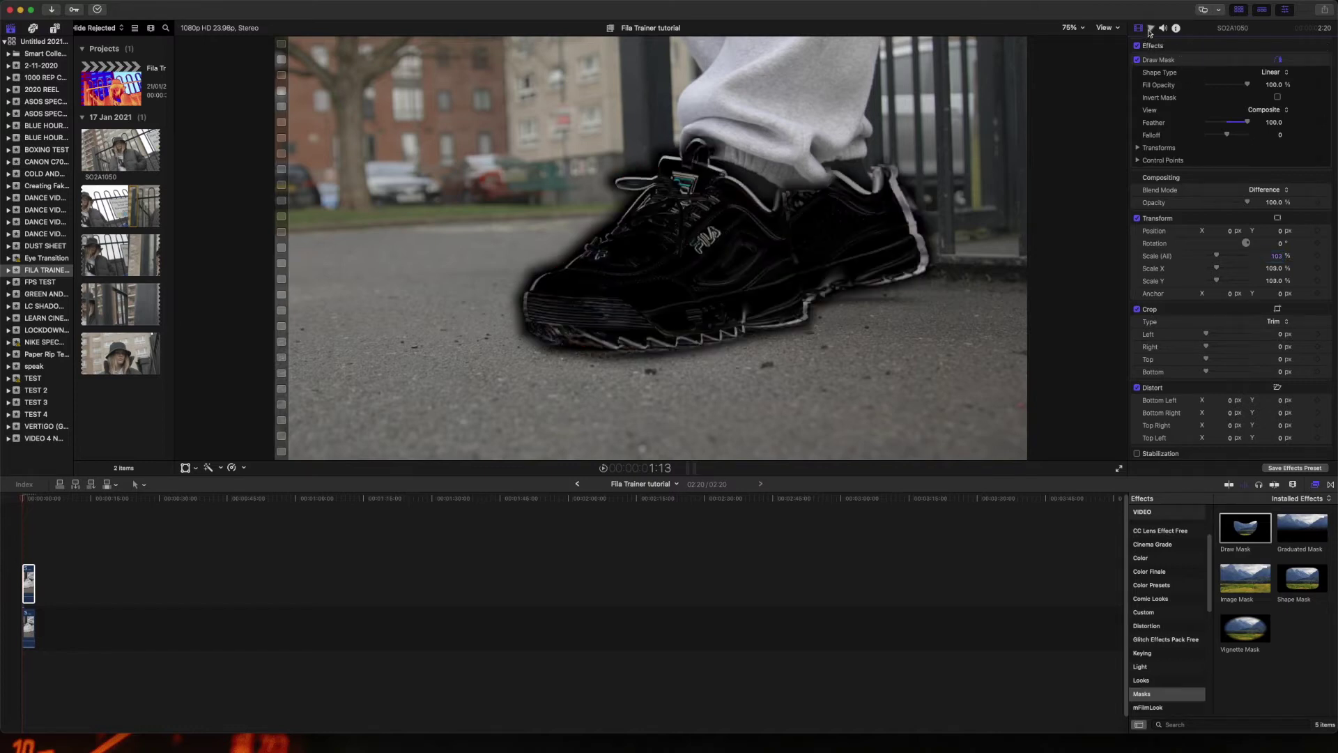
- Drag the Color Board Master puck toward orange for a purple-and-orange tint
{"action": "left_click", "coordinate": [1151, 32]}
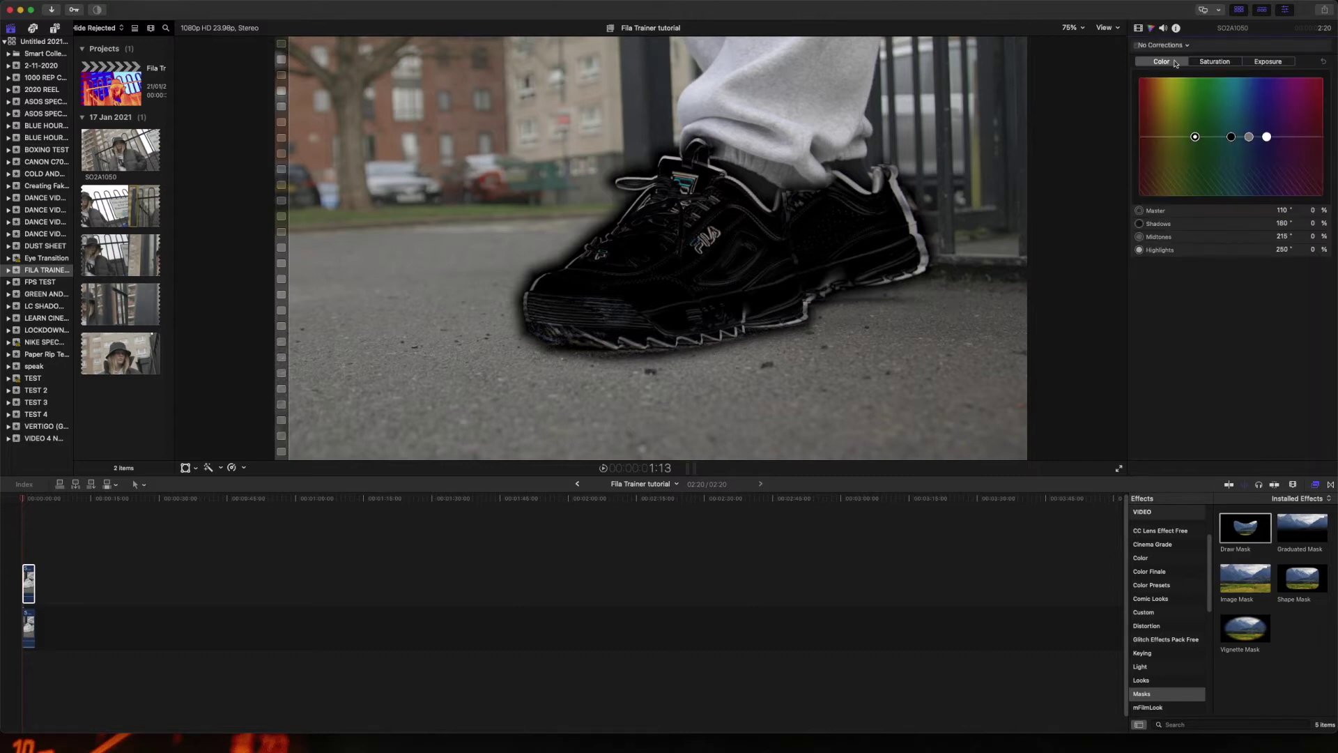
{"action": "left_click", "coordinate": [1141, 211]}
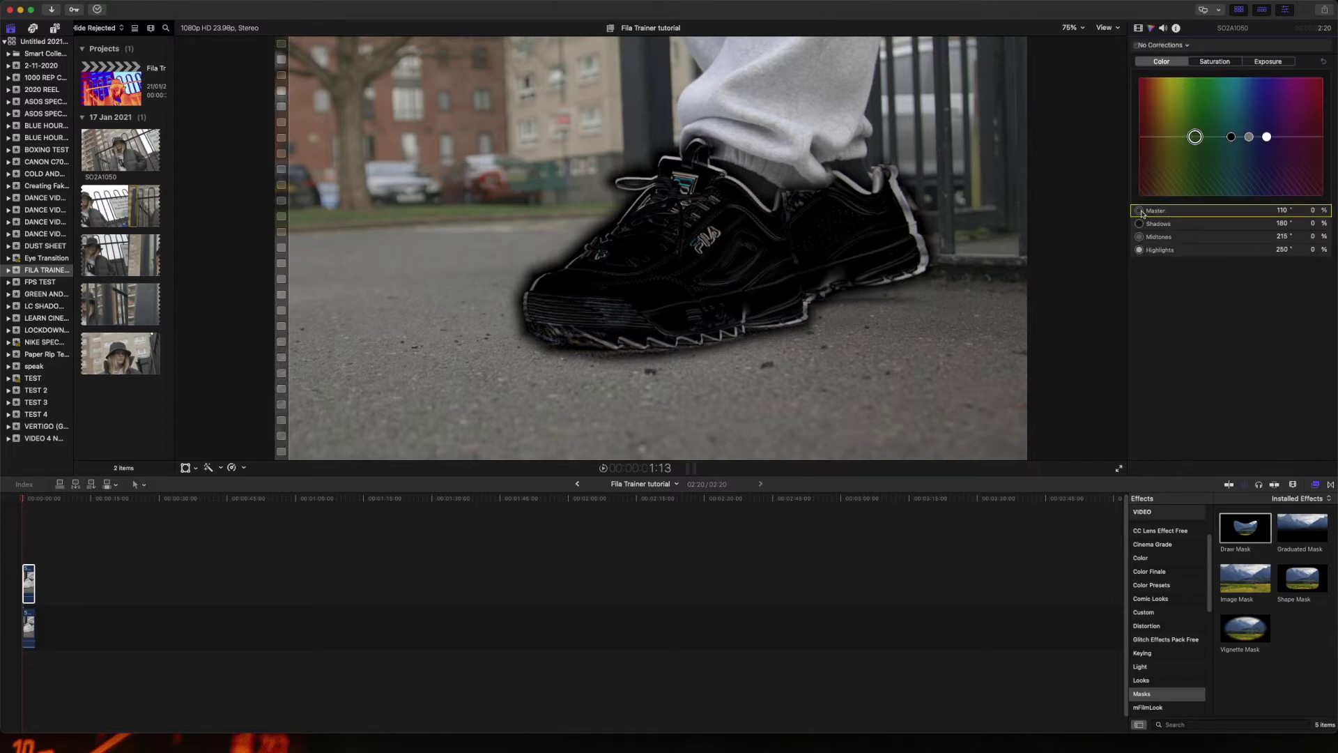
{"action": "left_click_drag", "start_coordinate": [1196, 137], "coordinate": [1160, 77]}
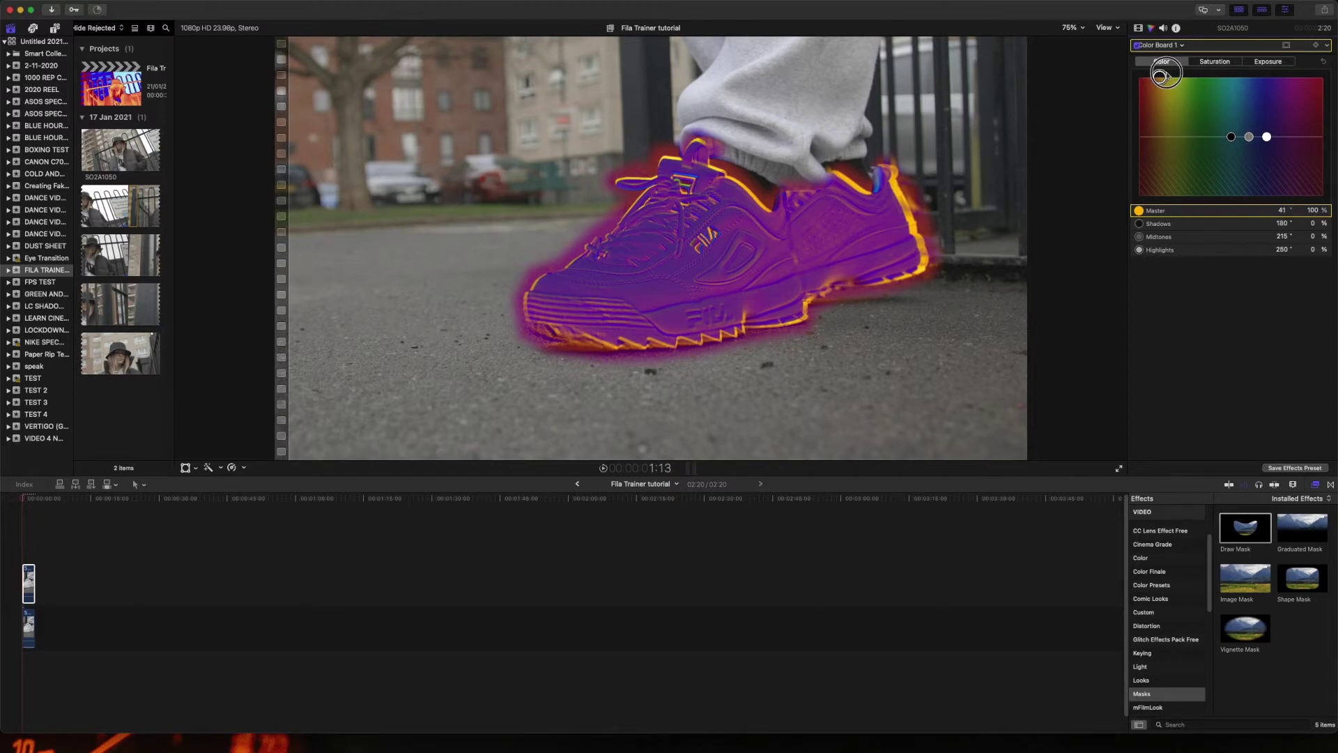
{"action": "mouse_move", "coordinate": [1158, 76]}
{"action": "left_mouse_down"}
{"action": "mouse_move", "coordinate": [1266, 74]}
{"action": "mouse_move", "coordinate": [1176, 69]}
{"action": "left_mouse_up"}
{"action": "left_click_drag", "start_coordinate": [1172, 65], "coordinate": [1167, 69]}
- Return to the Video Inspector, scrub through the clip, and drag the effect clip upward
{"action": "left_click", "coordinate": [1322, 60]}
{"action": "left_click_drag", "start_coordinate": [20, 502], "coordinate": [34, 499]}
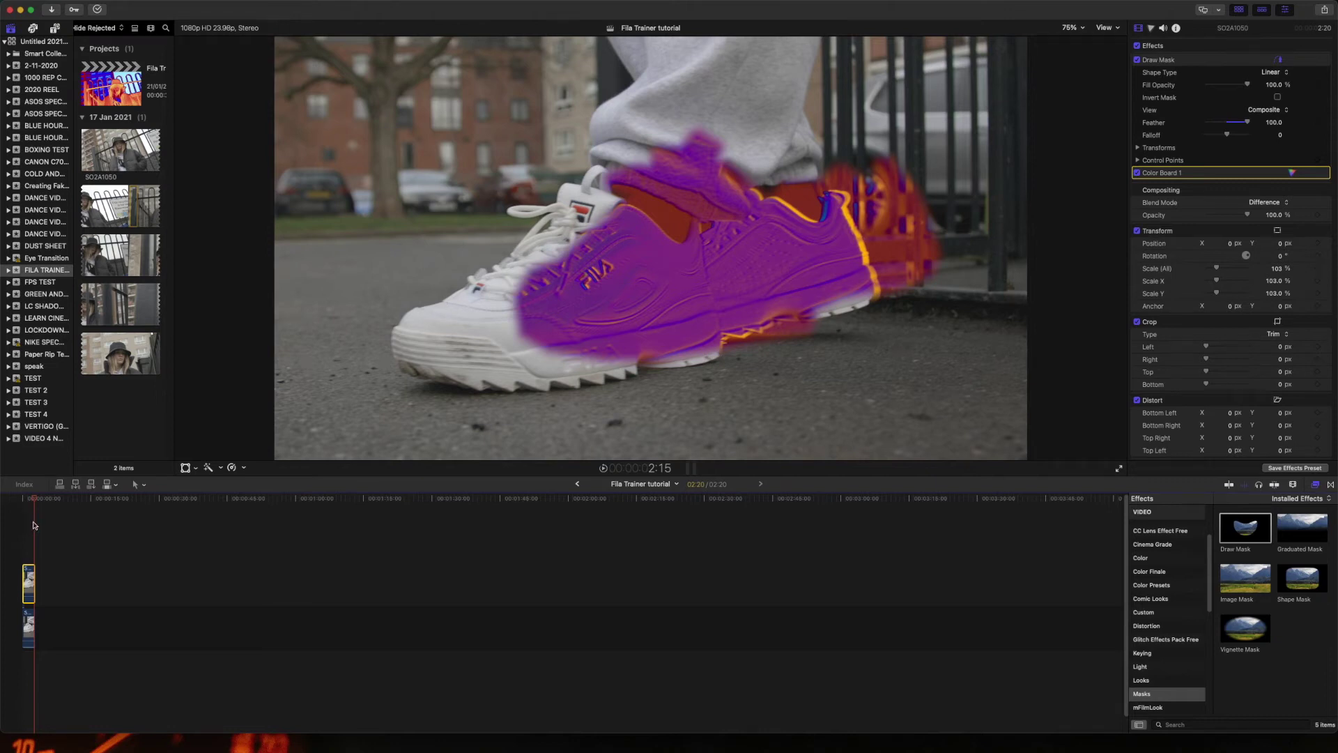
{"action": "left_click_drag", "start_coordinate": [33, 501], "coordinate": [22, 501]}
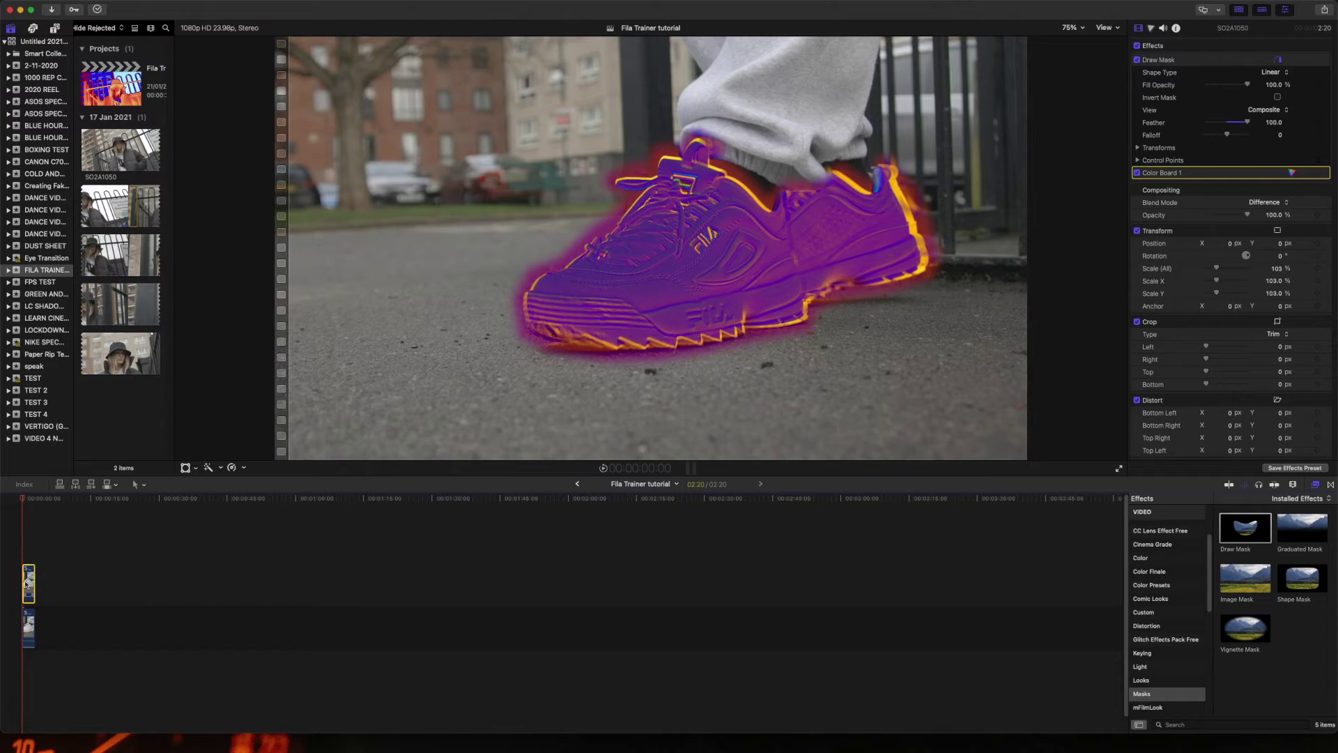
{"action": "left_click_drag", "start_coordinate": [27, 581], "coordinate": [27, 509]}
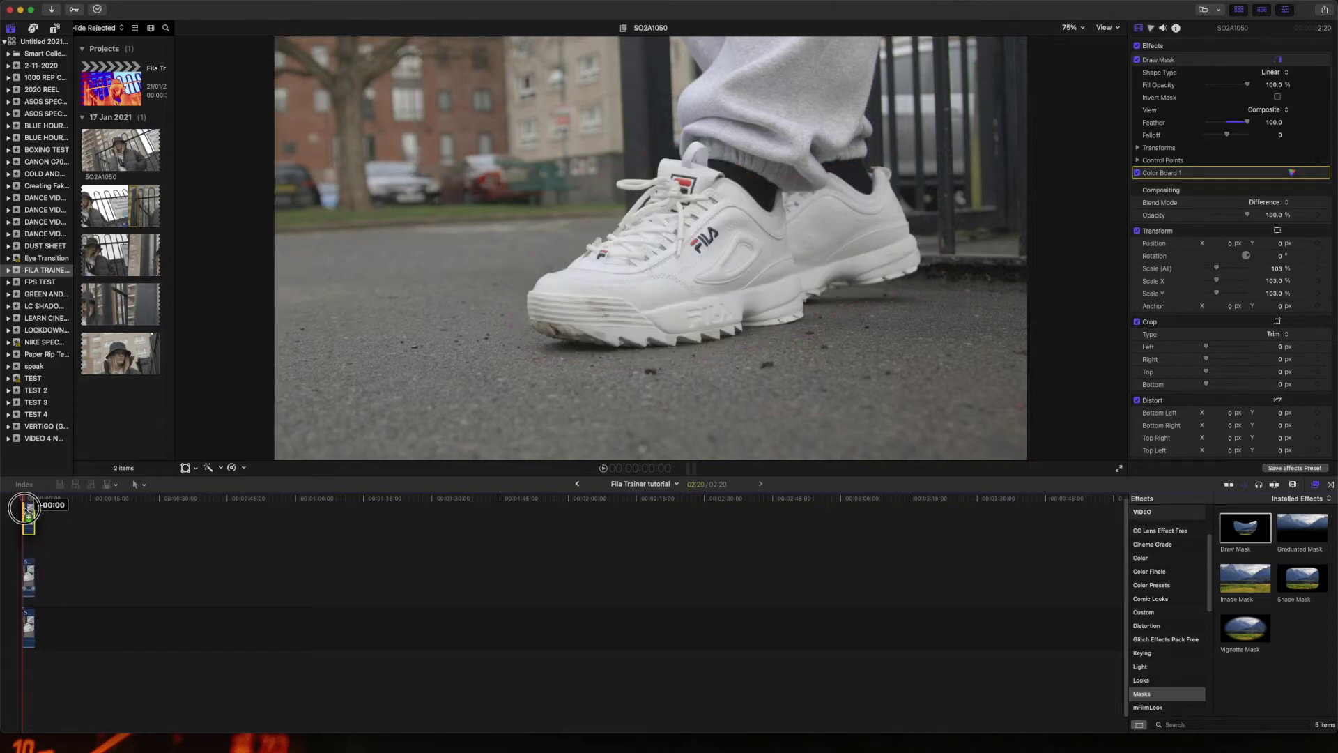
- Put the effect clip back, reselect the top clip, and switch its blend mode to Overlay
{"action": "left_click_drag", "start_coordinate": [29, 508], "coordinate": [28, 539]}
{"action": "left_click", "coordinate": [28, 584]}
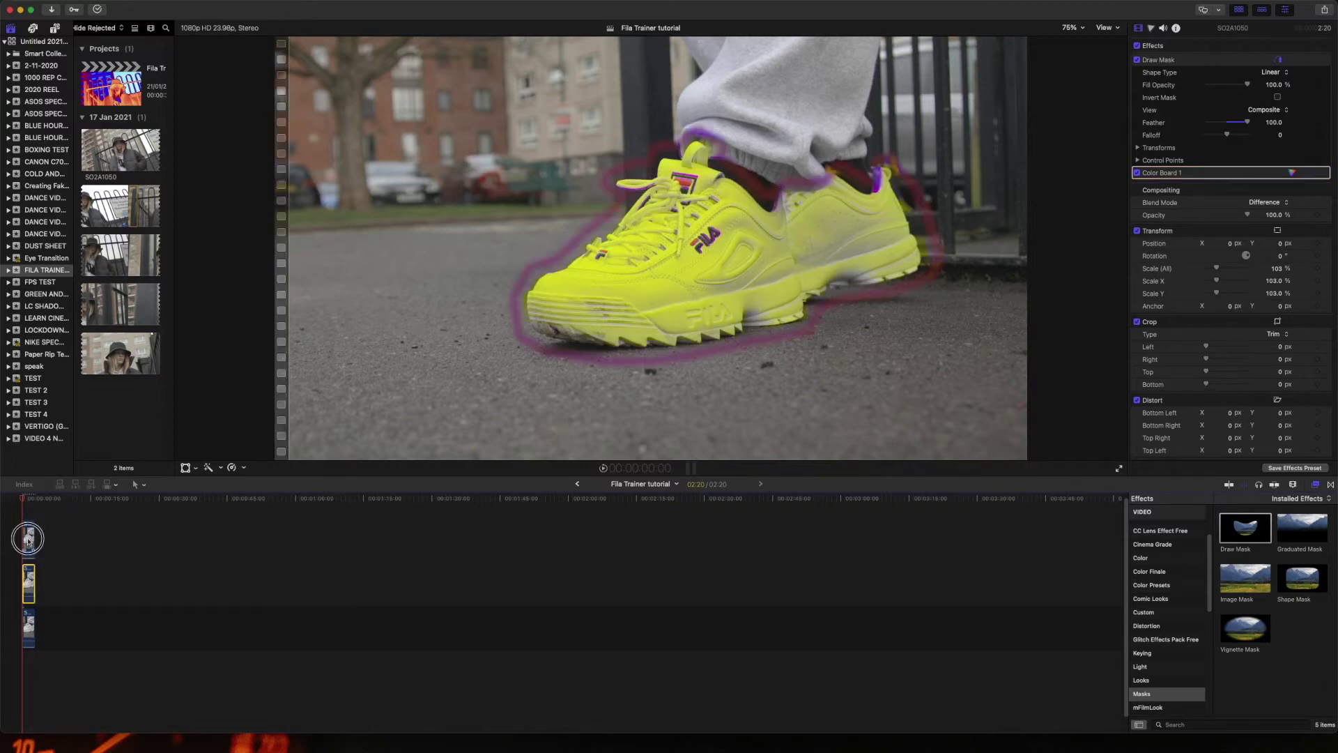
{"action": "left_click", "coordinate": [30, 533]}
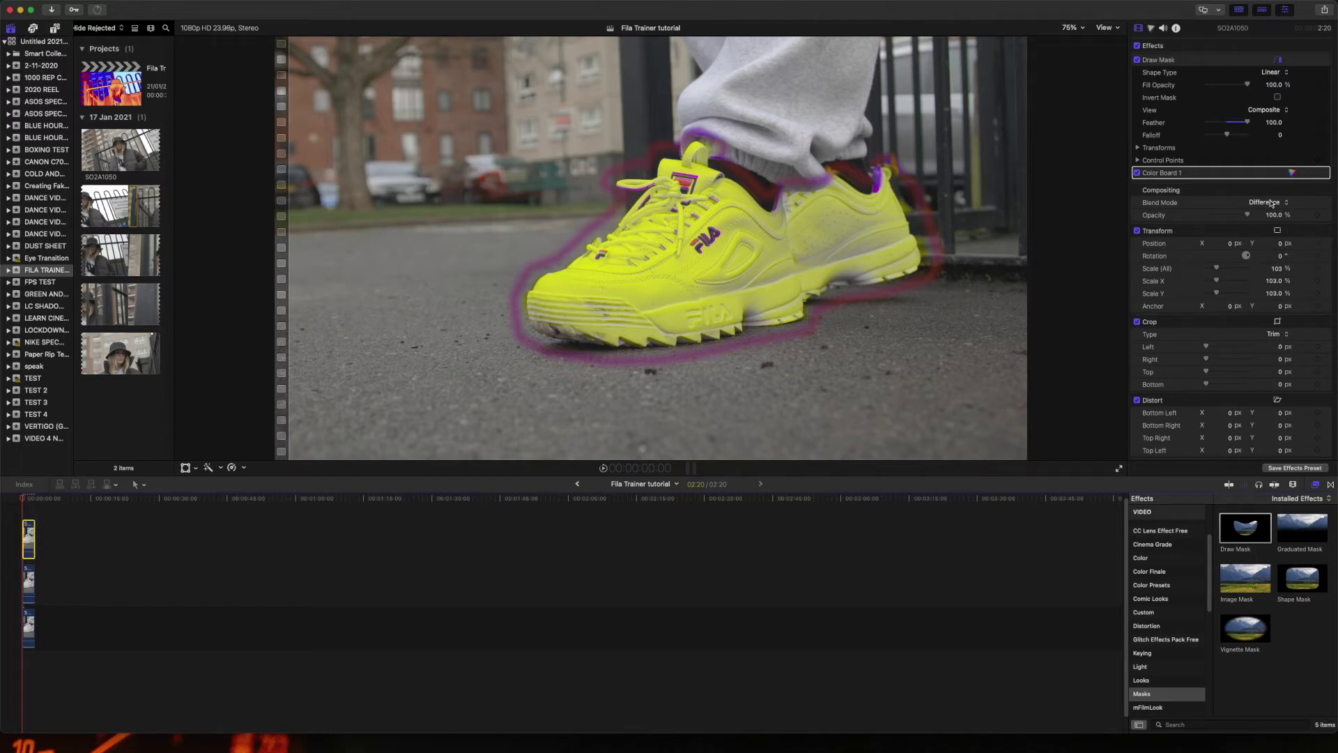
{"action": "left_click", "coordinate": [1271, 202]}
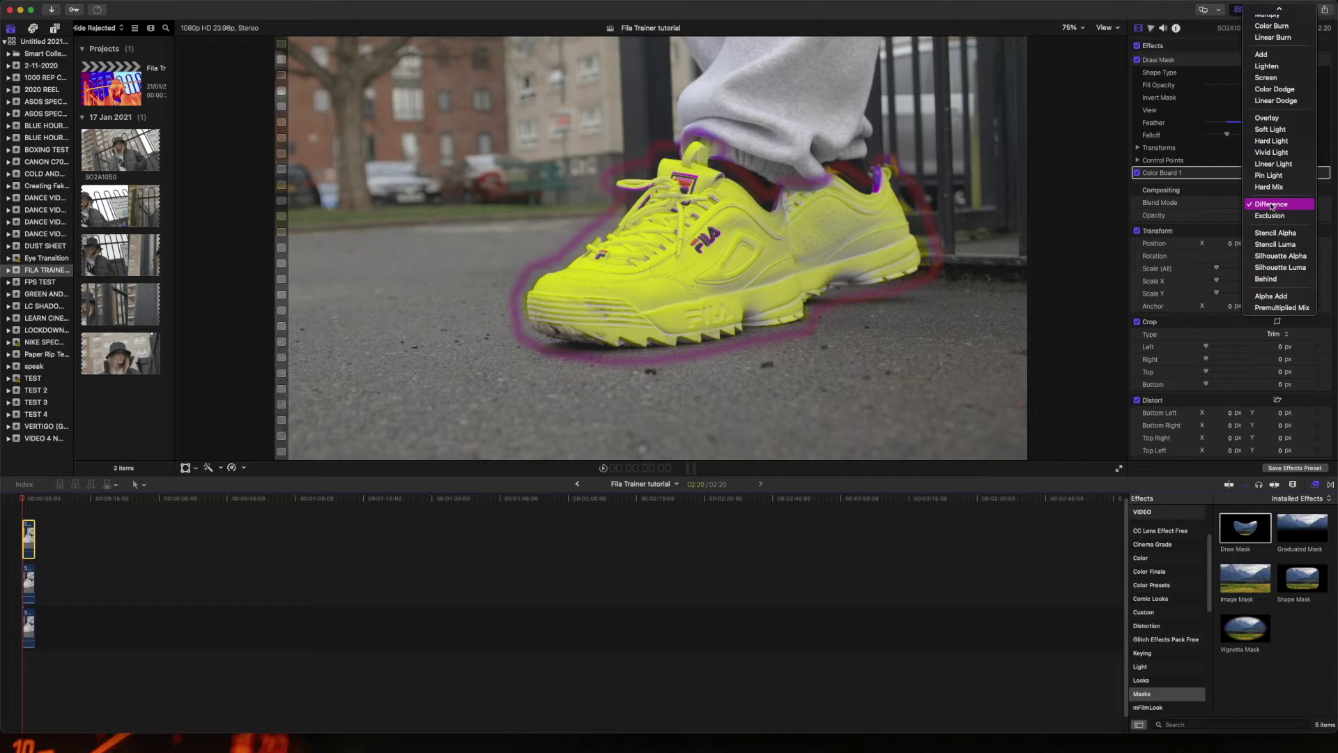
{"action": "left_click", "coordinate": [1289, 118]}
{"action": "left_click_drag", "start_coordinate": [28, 503], "coordinate": [14, 500]}
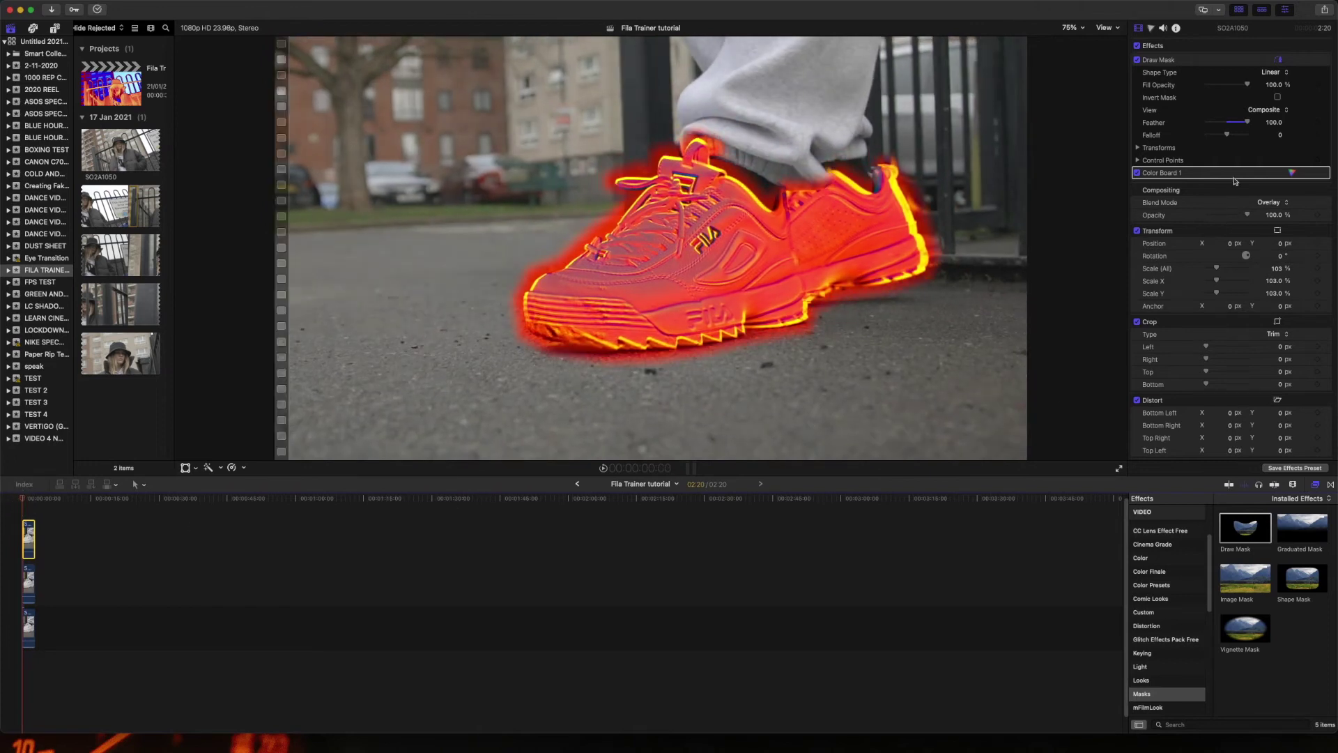
{"action": "scroll", "coordinate": [1171, 554], "scroll_direction": "up", "scroll_amount": 3}
- Search effects for 'h', drop Hard Light onto the bottom clip, and select it
{"action": "left_click", "coordinate": [1156, 541]}
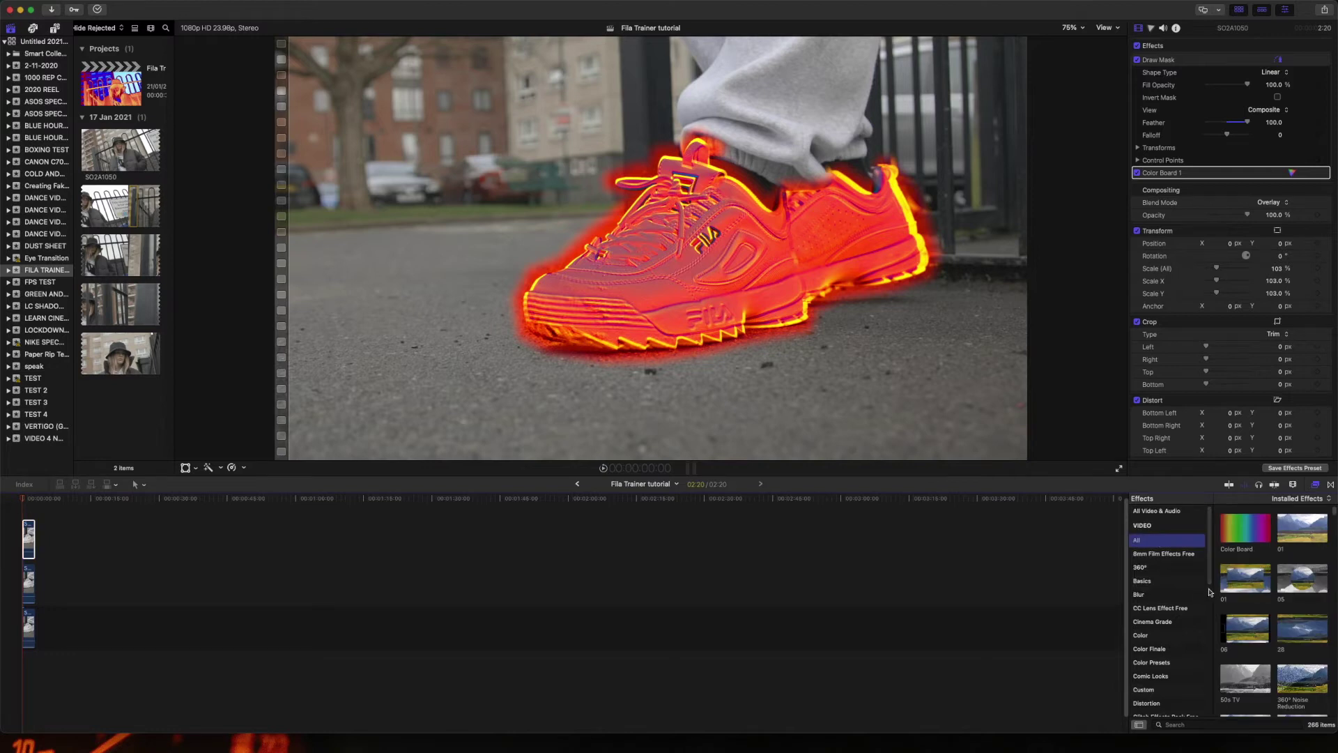
{"action": "left_click", "coordinate": [1217, 728]}
{"action": "type", "text": "hard"}
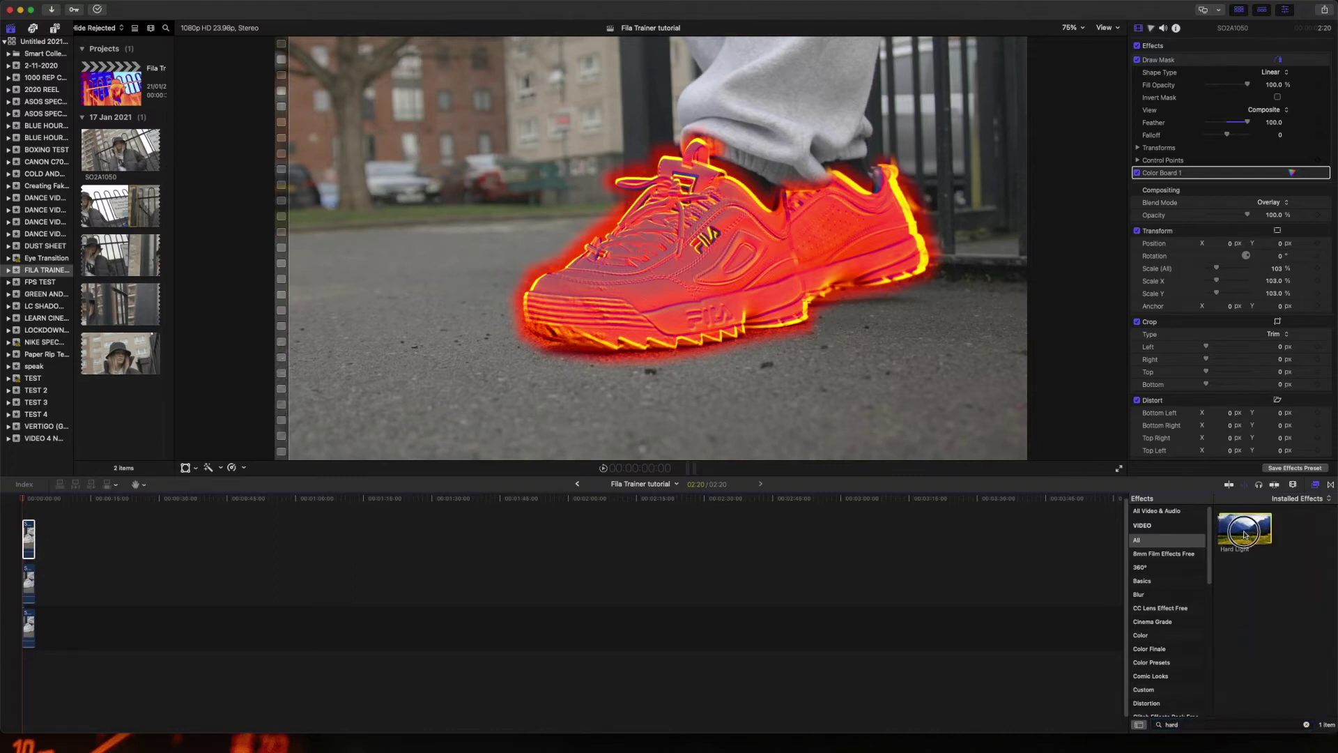
{"action": "left_click_drag", "start_coordinate": [1247, 528], "coordinate": [83, 603]}
{"action": "left_click_drag", "start_coordinate": [84, 603], "coordinate": [28, 623]}
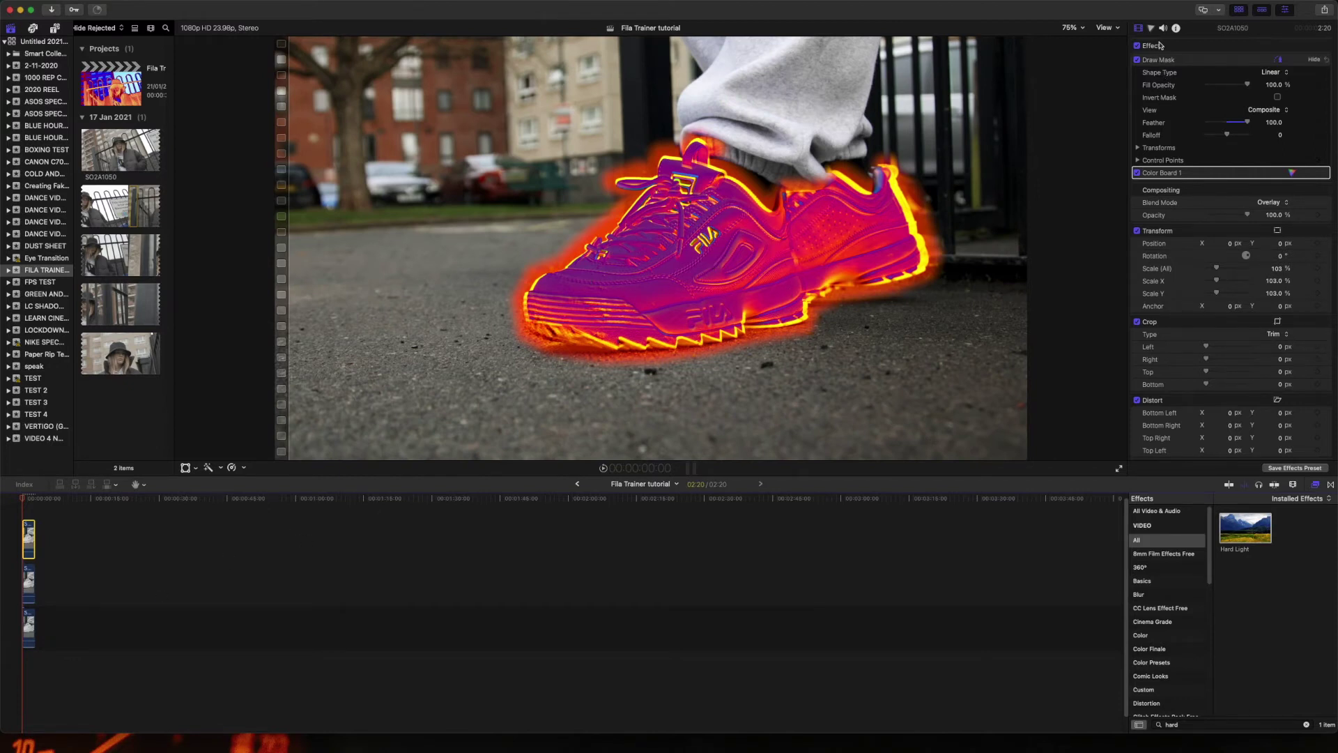
{"action": "left_click", "coordinate": [28, 625]}
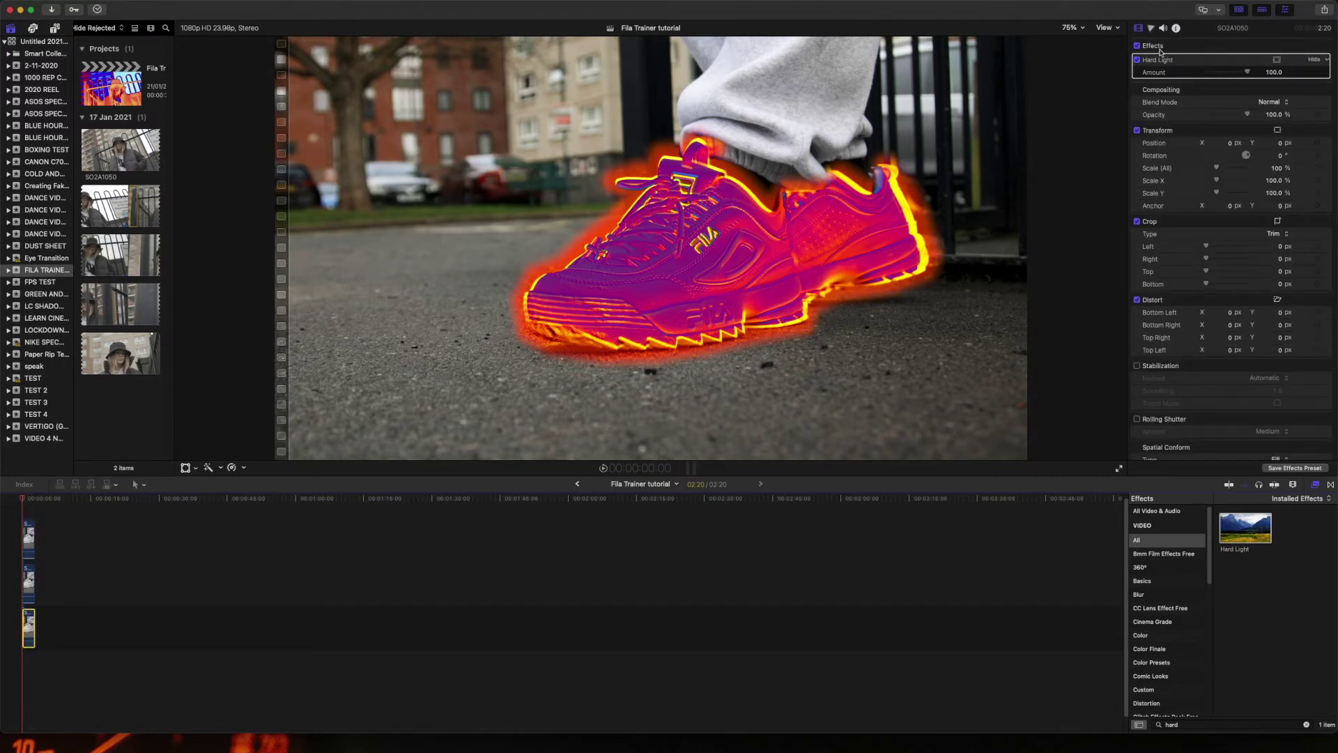
- Set Exposure Highlights to 58%, Midtones to -29% and Shadows to -19%
{"action": "left_click", "coordinate": [1151, 30]}
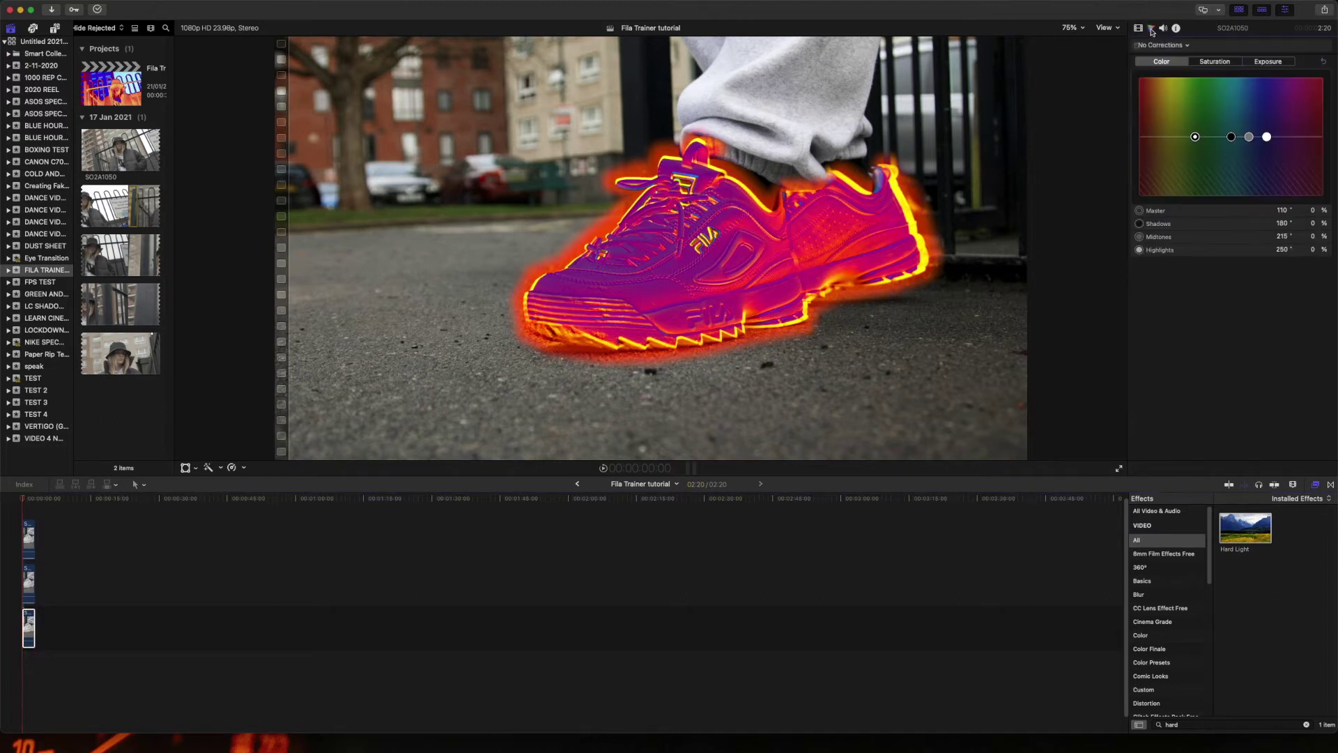
{"action": "left_click", "coordinate": [1270, 66]}
{"action": "left_click_drag", "start_coordinate": [1296, 136], "coordinate": [1296, 106]}
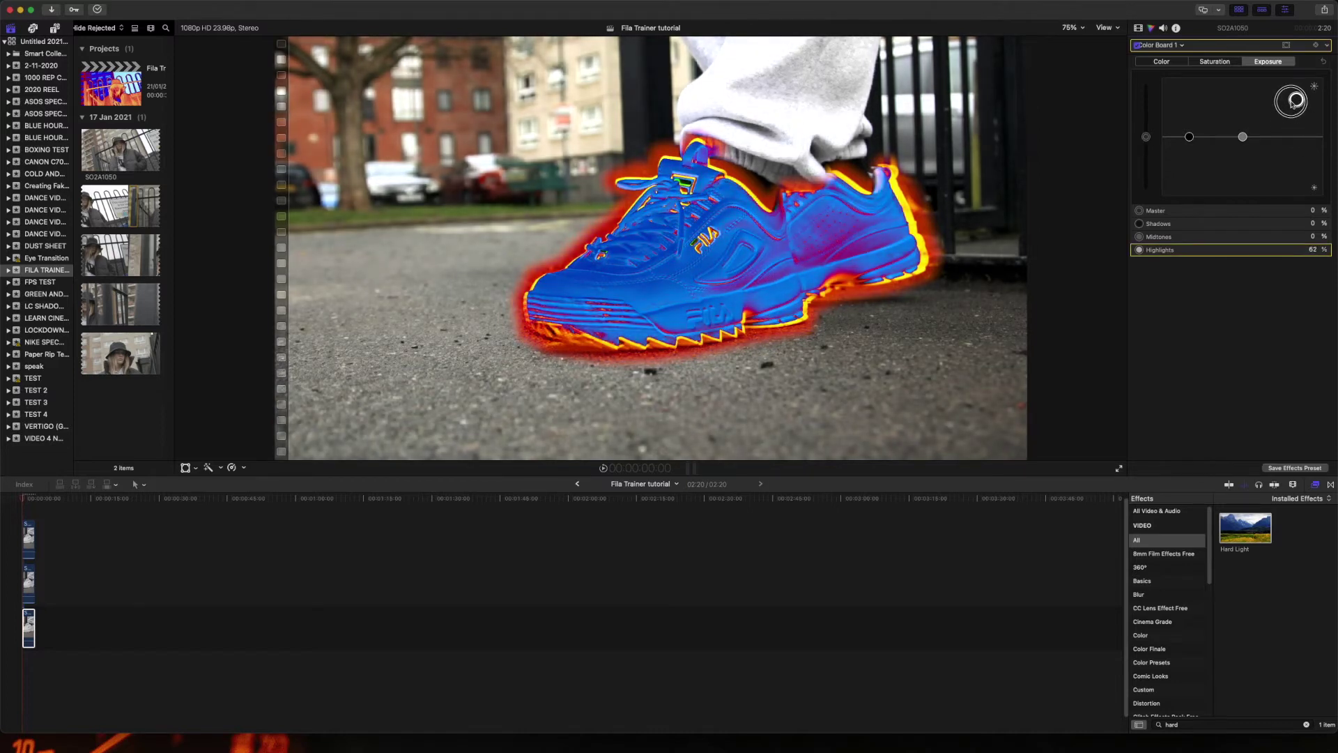
{"action": "left_click_drag", "start_coordinate": [1294, 103], "coordinate": [1297, 105]}
{"action": "left_click_drag", "start_coordinate": [1242, 139], "coordinate": [1242, 154]}
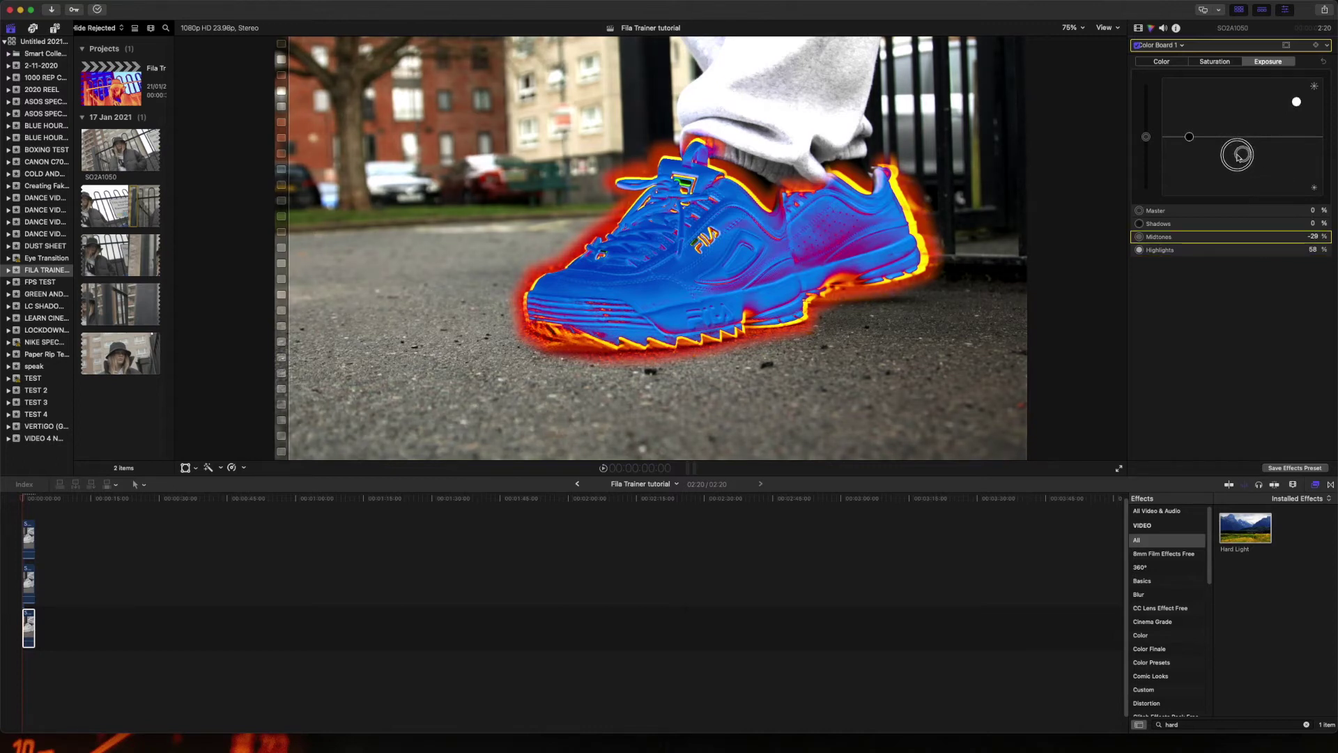
{"action": "left_click_drag", "start_coordinate": [1190, 138], "coordinate": [1189, 150]}
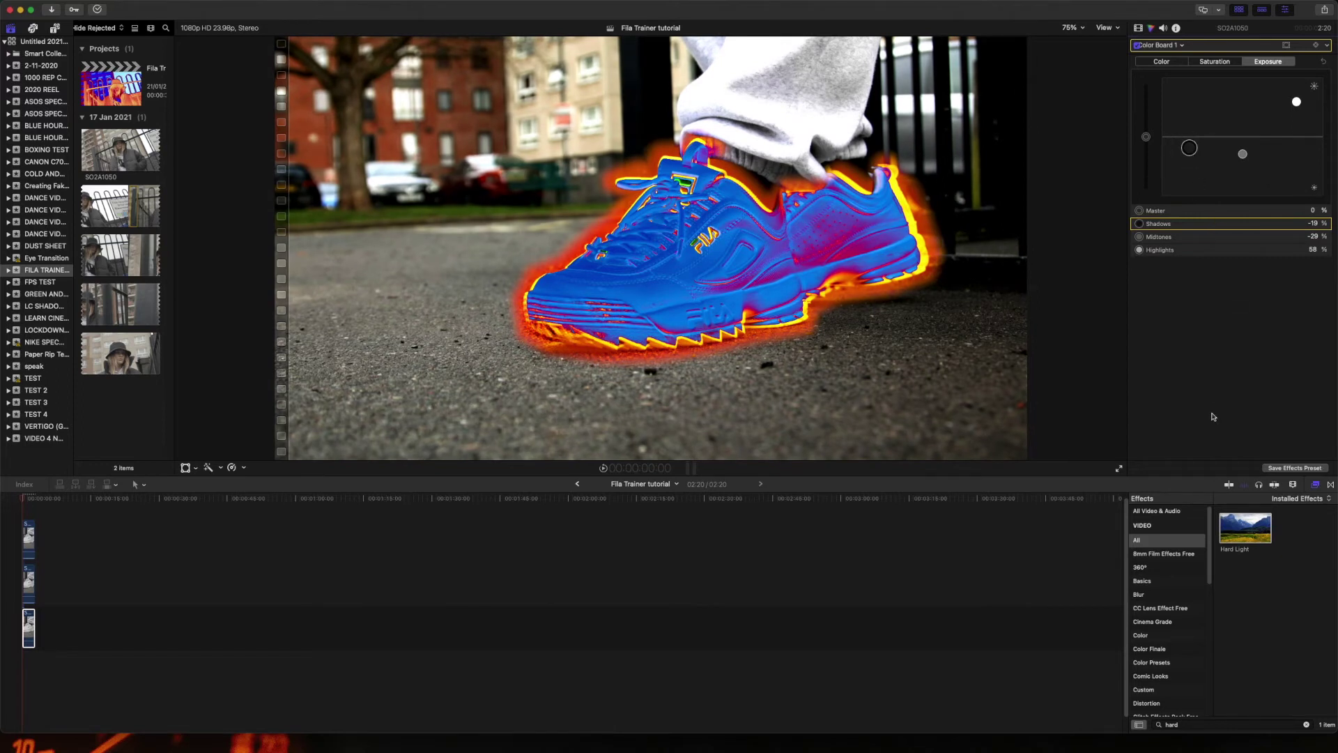
- Search effects for 'bad' and apply Bad TV to the top clip
{"action": "left_click", "coordinate": [1306, 724]}
{"action": "key", "text": "BackSpace"}
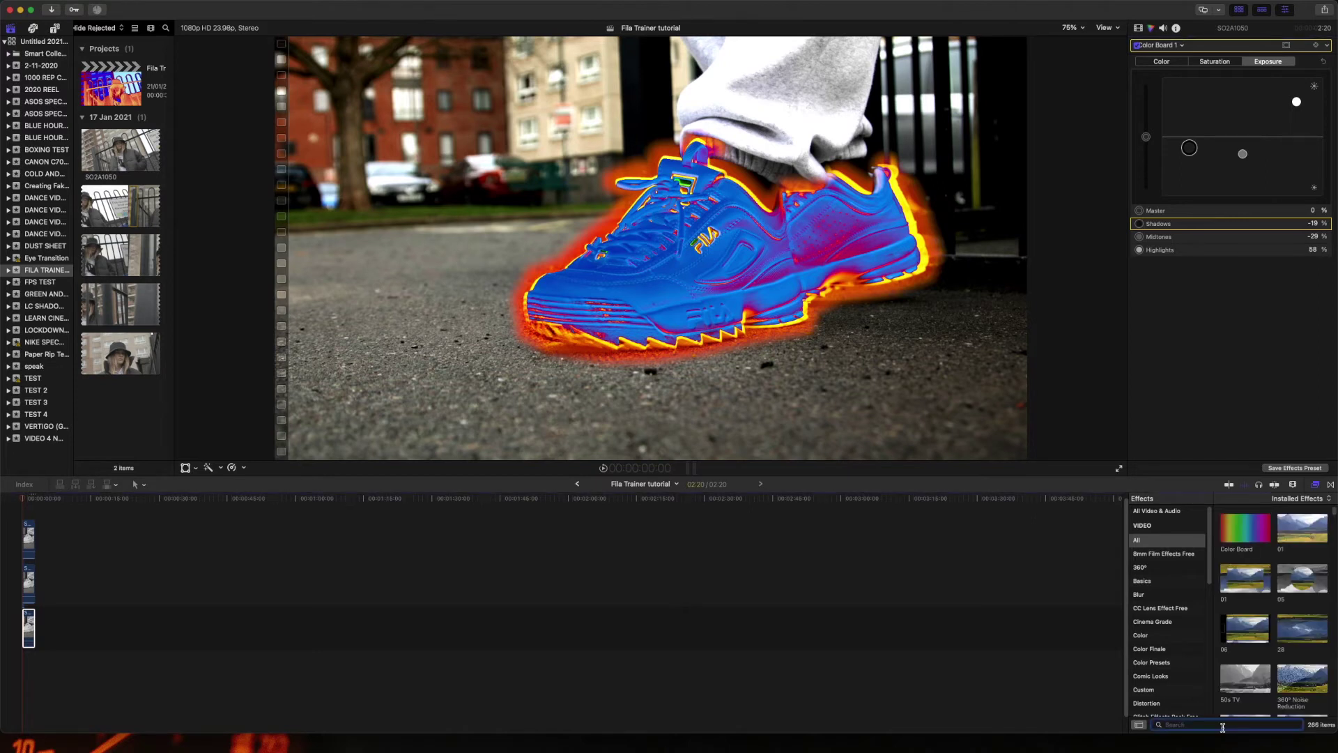
{"action": "type", "text": "bad"}
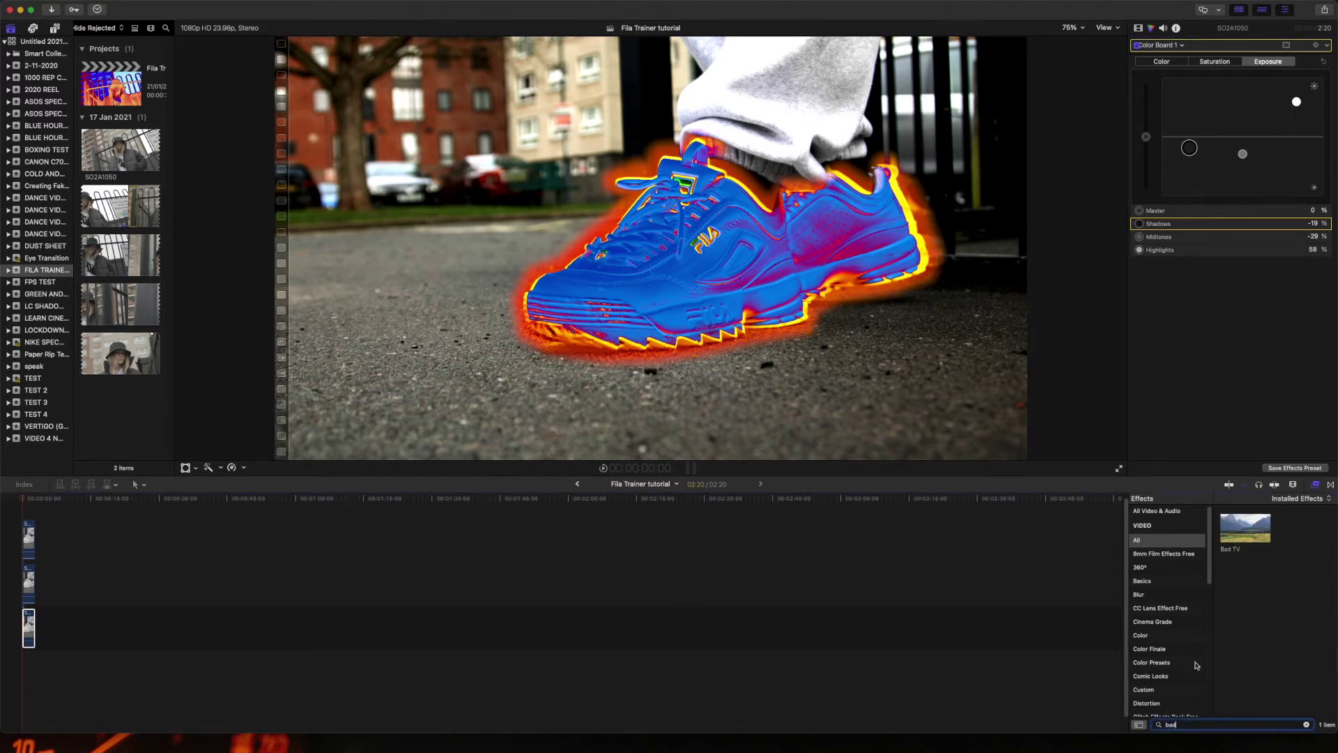
{"action": "left_click_drag", "start_coordinate": [1240, 531], "coordinate": [131, 563]}
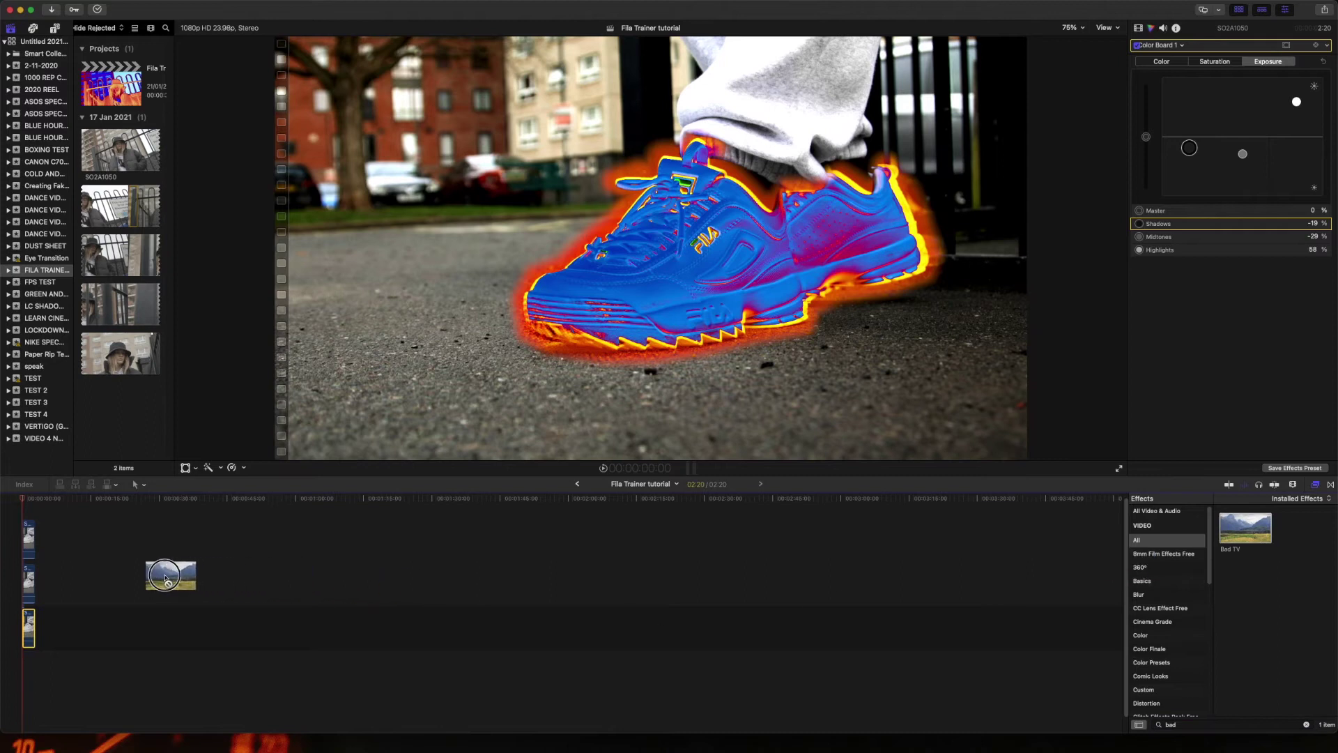
{"action": "left_click_drag", "start_coordinate": [131, 563], "coordinate": [28, 534]}
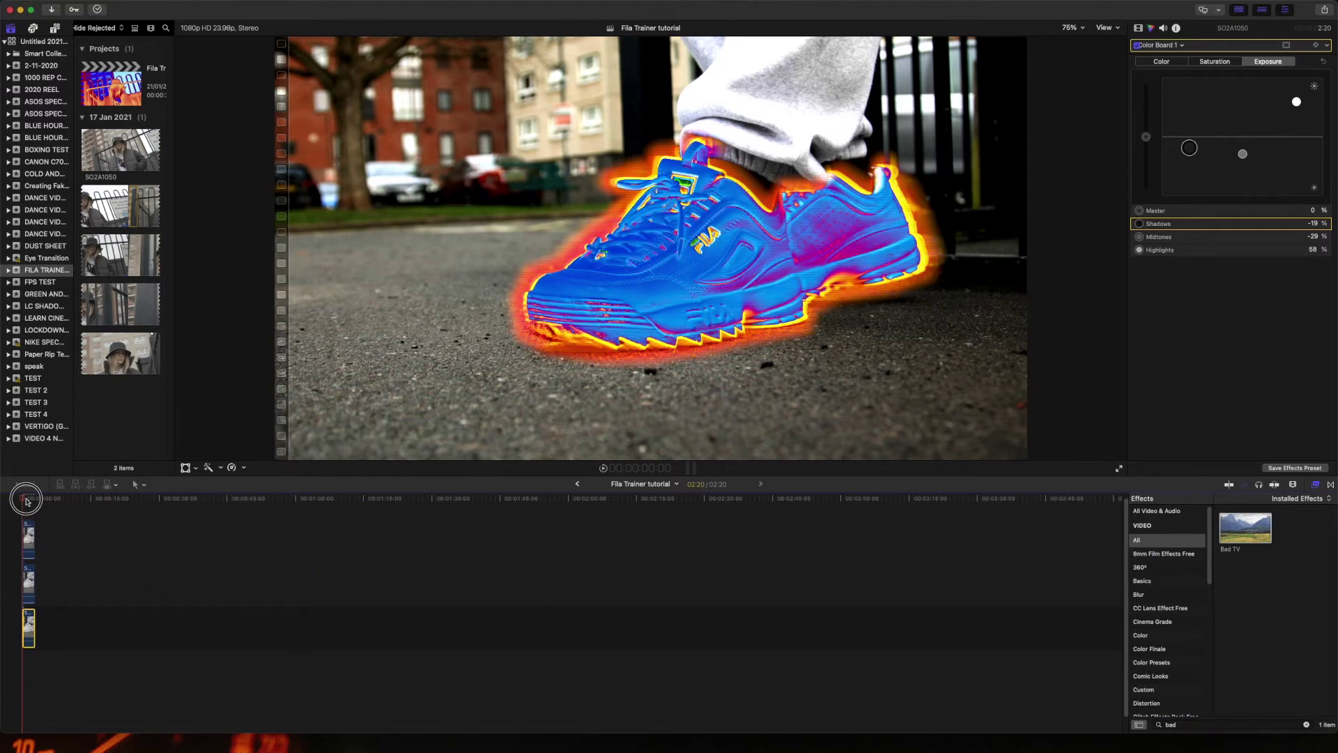
- Reset the top clip's exposure adjustments and lower the Bad TV Amount to about 8.77
{"action": "left_click", "coordinate": [29, 531]}
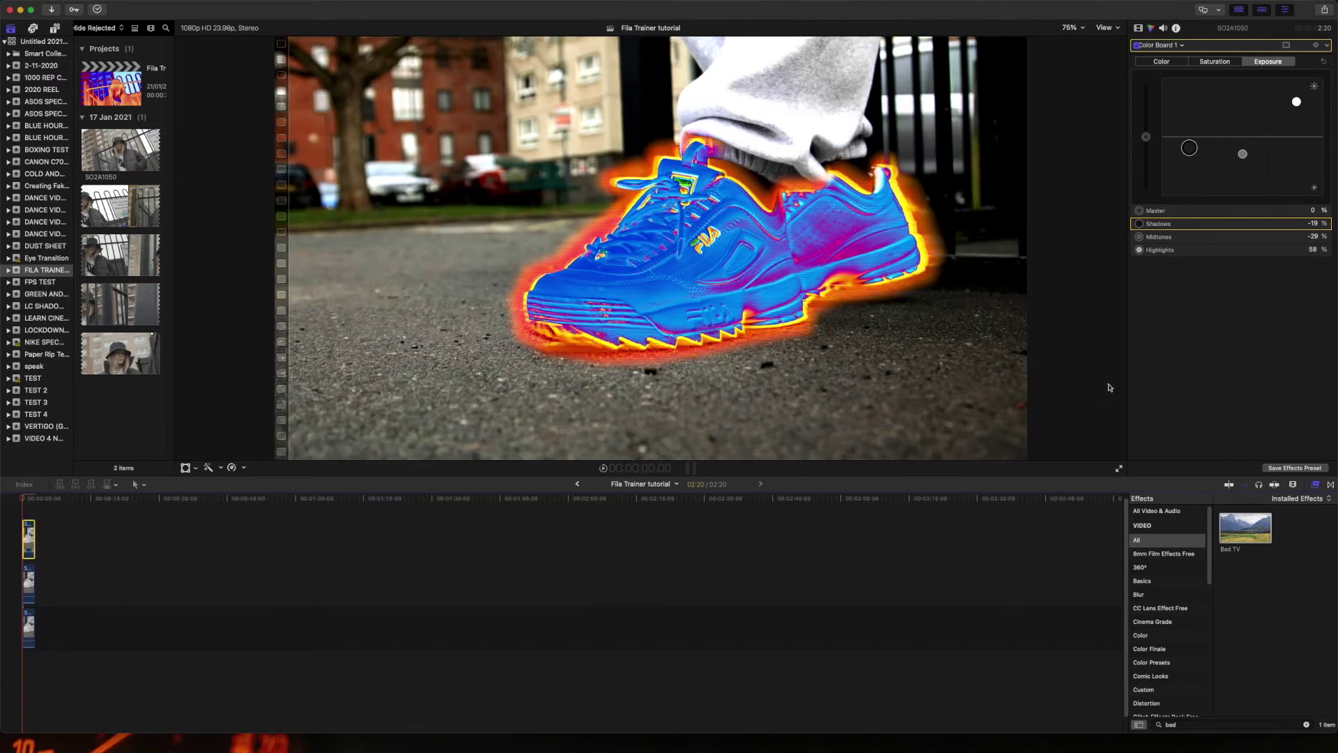
{"action": "key", "text": "Delete"}
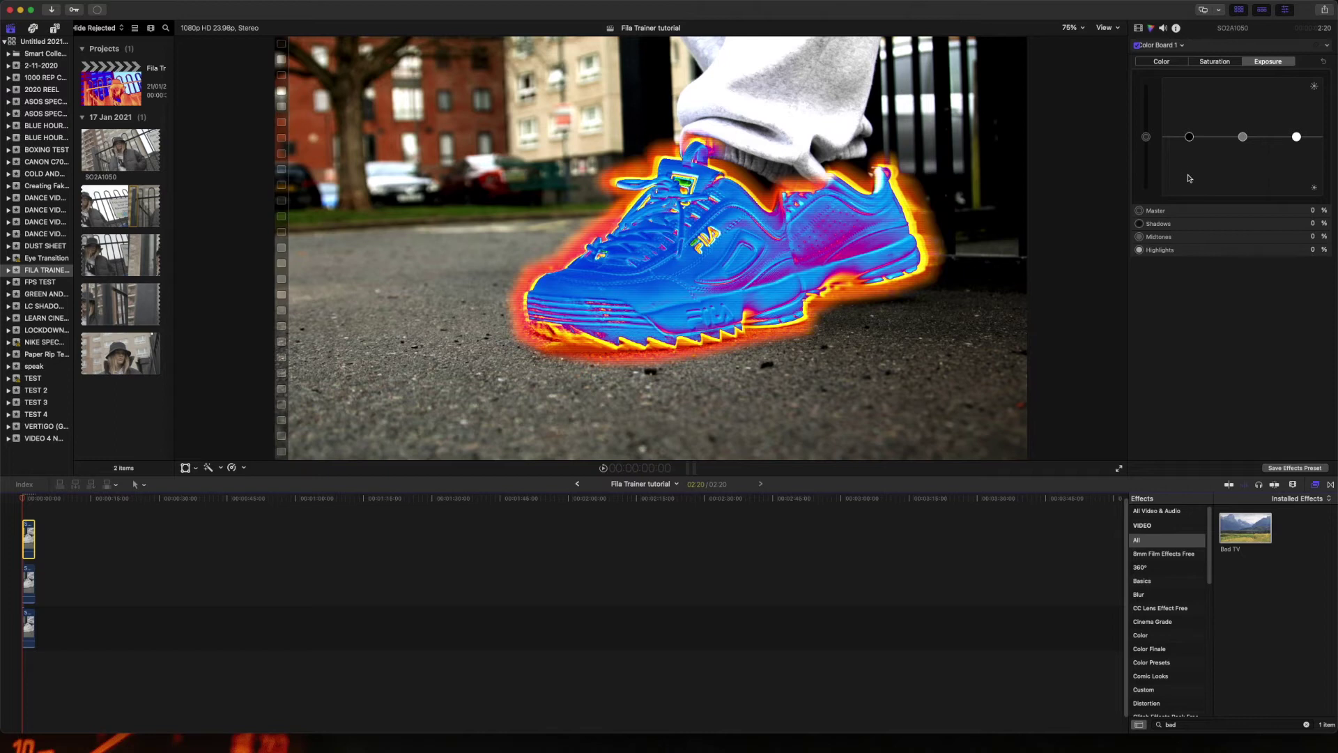
{"action": "key", "text": "Escape"}
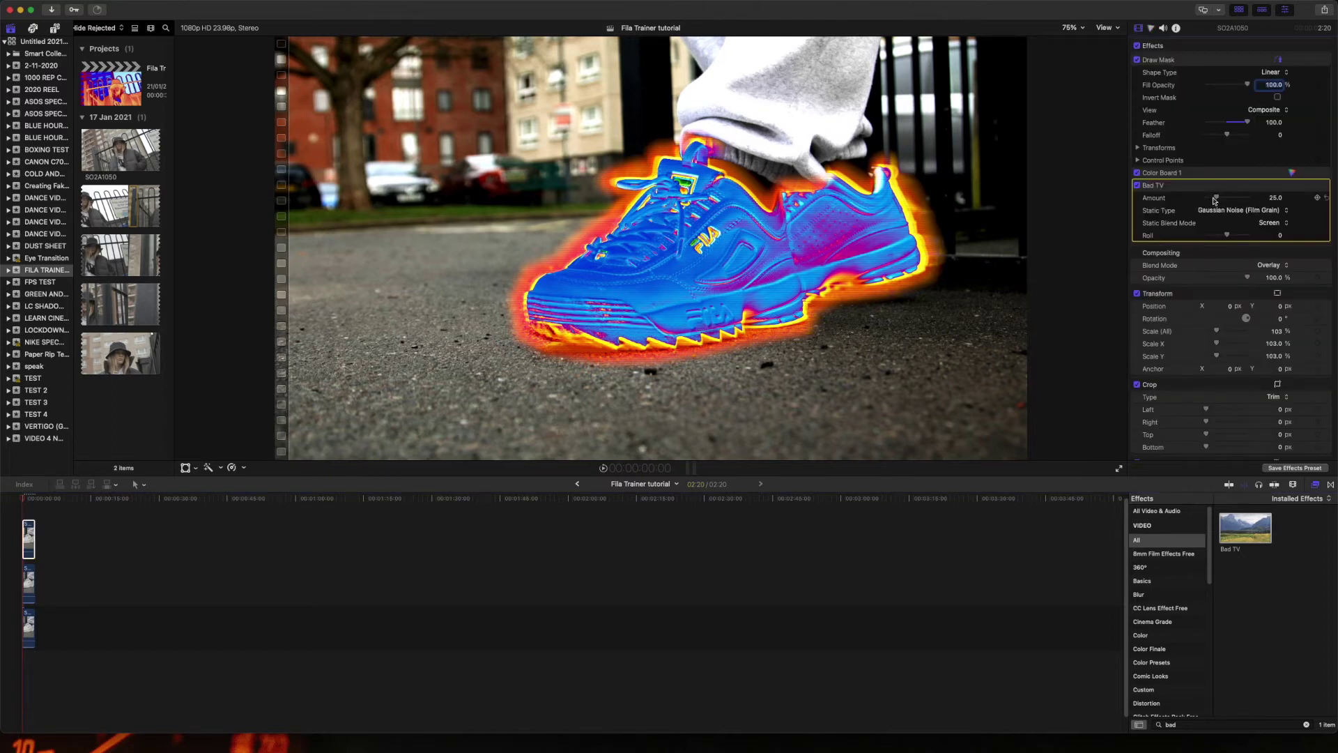
{"action": "left_click_drag", "start_coordinate": [1215, 199], "coordinate": [1212, 197]}
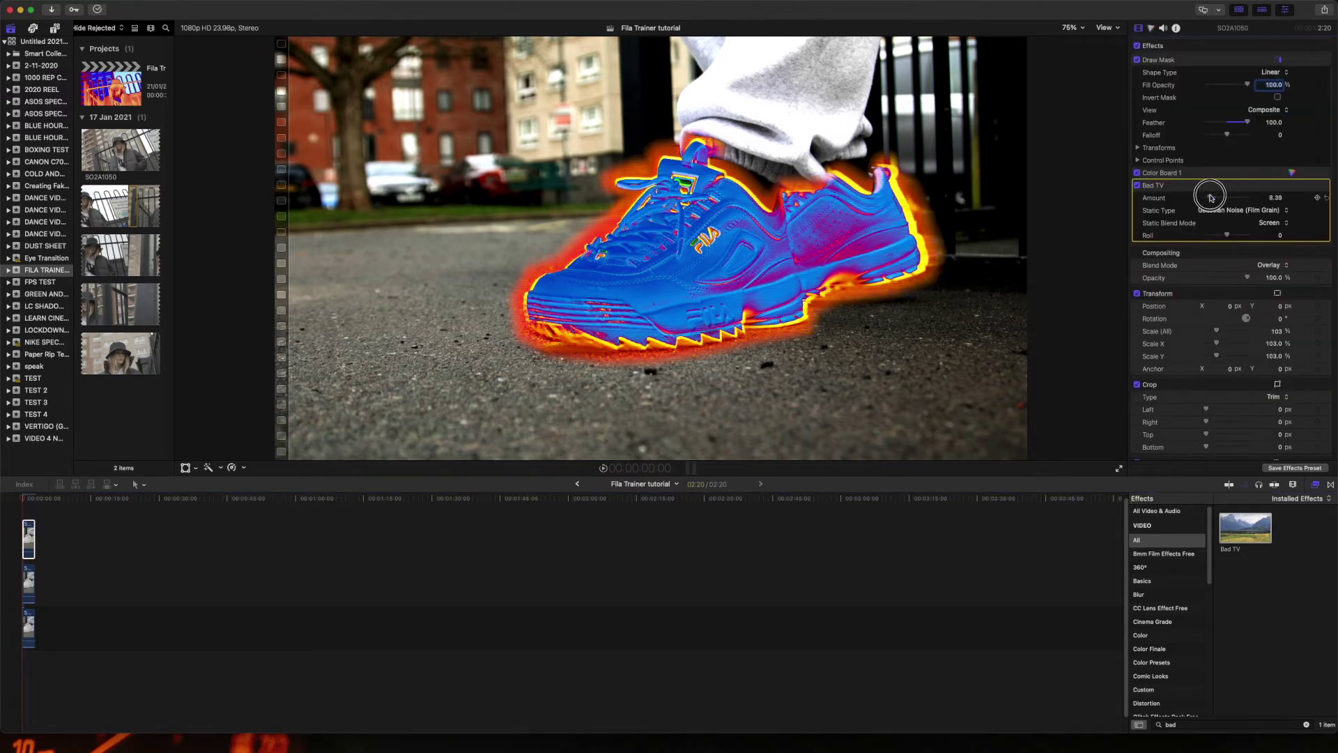
- Play back and scrub the footage from the start, then clear the effects search
{"action": "left_click", "coordinate": [25, 501]}
{"action": "key", "text": "space"}
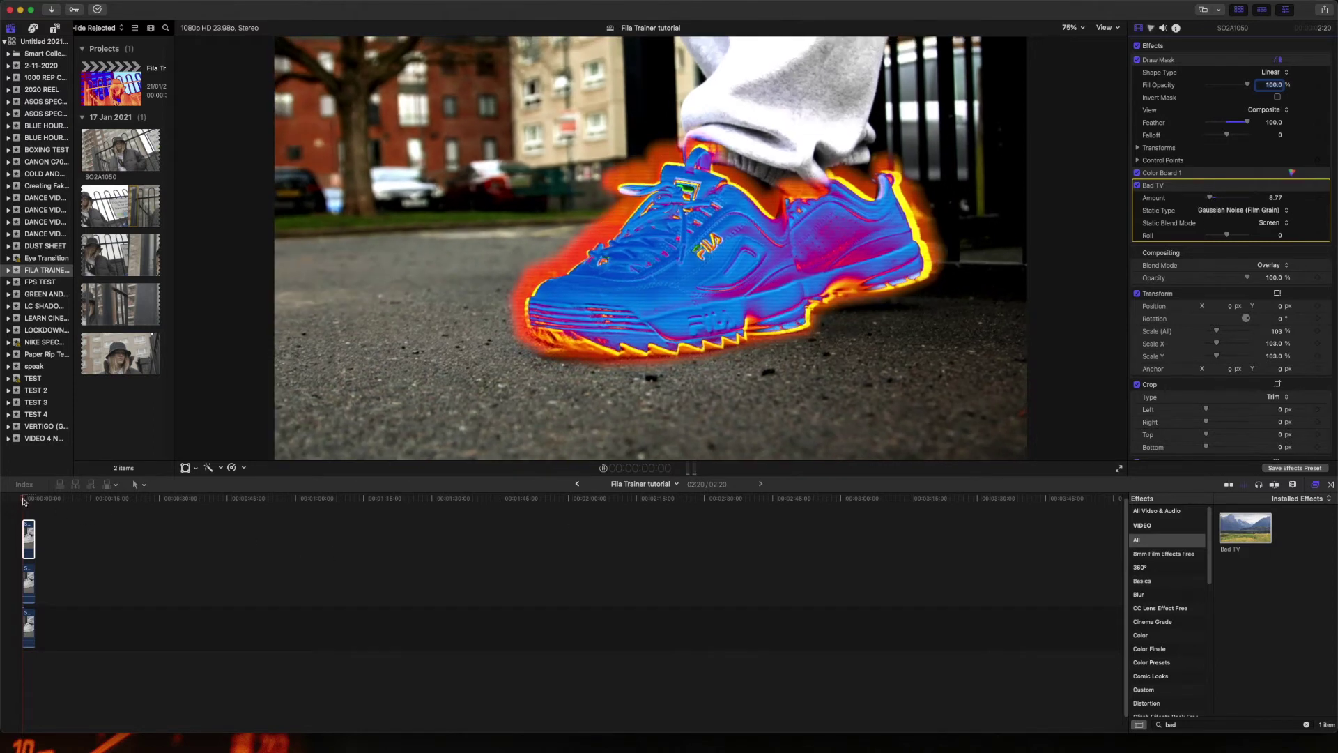
{"action": "left_click", "coordinate": [29, 503]}
{"action": "left_click_drag", "start_coordinate": [29, 502], "coordinate": [16, 502]}
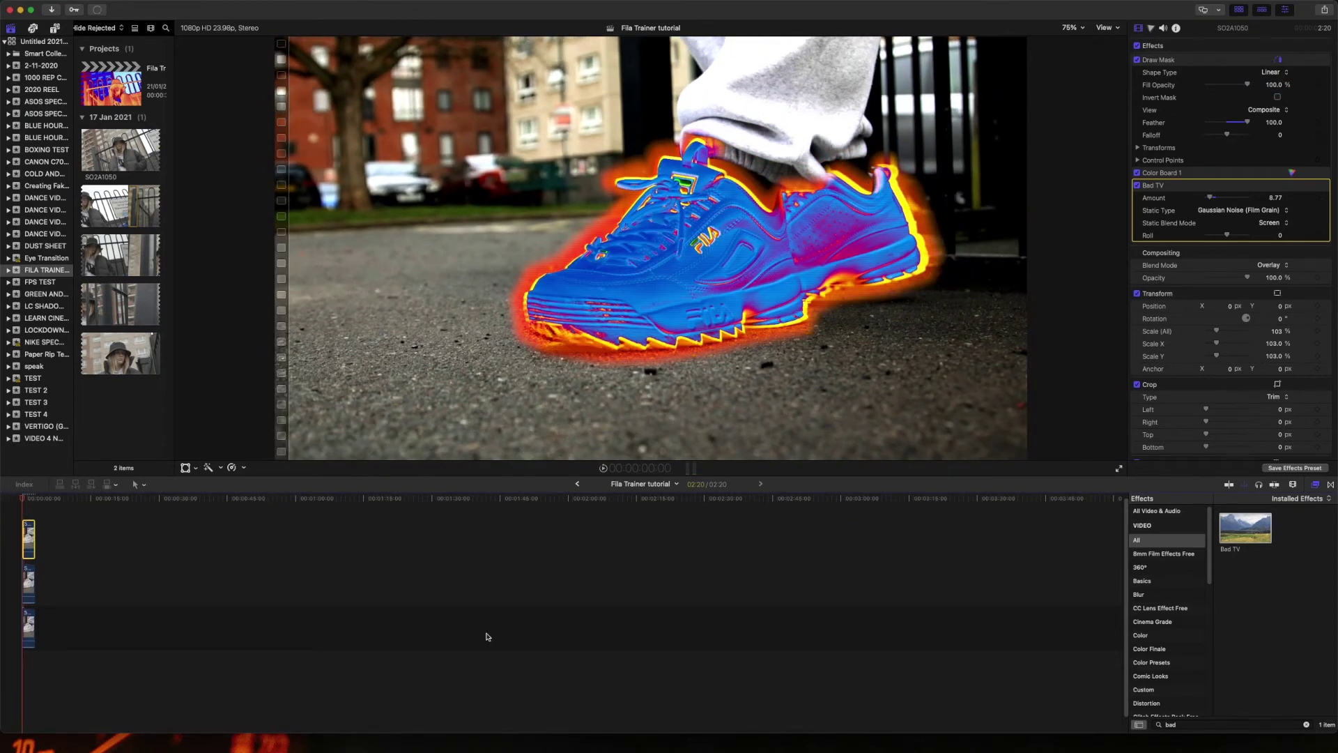
{"action": "left_click", "coordinate": [1306, 728]}
{"action": "left_click", "coordinate": [1256, 726]}
{"action": "type", "text": "x"}
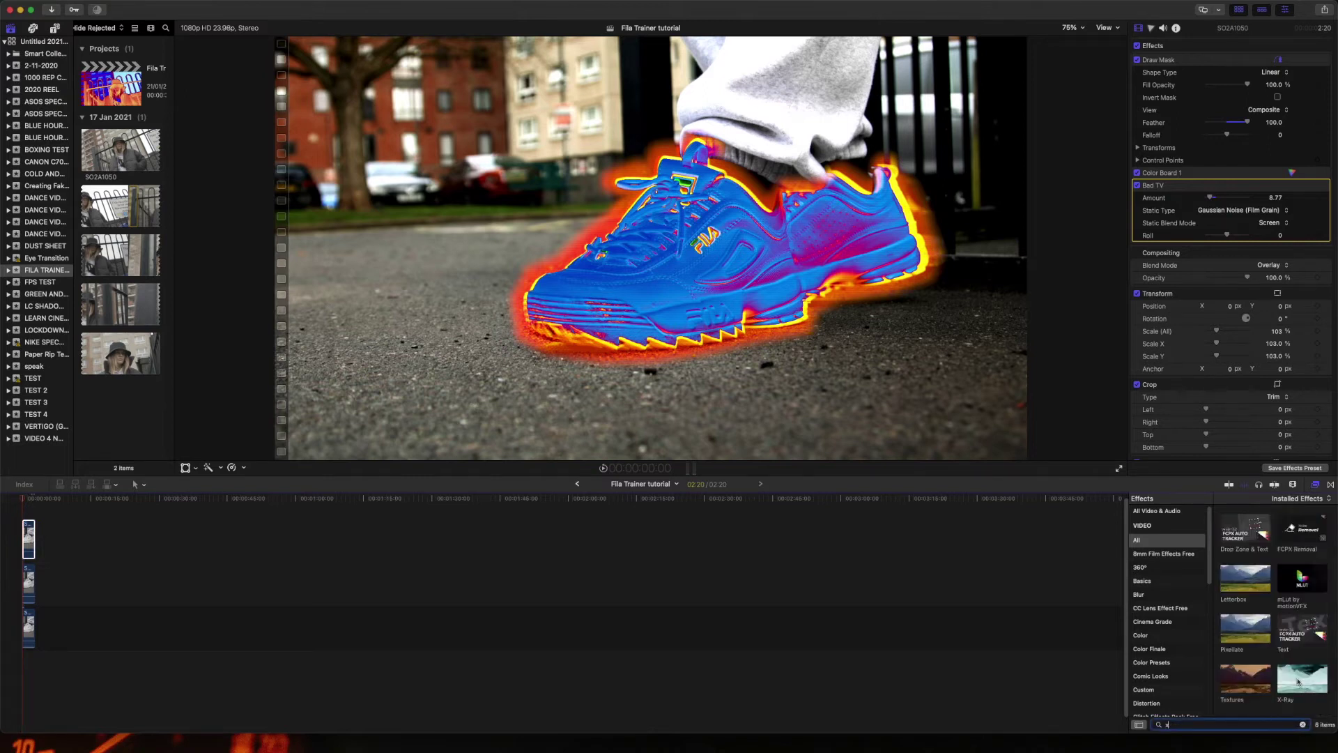
- Apply the X-Ray effect to the bottom clip and select that clip
{"action": "left_click_drag", "start_coordinate": [1299, 681], "coordinate": [178, 583]}
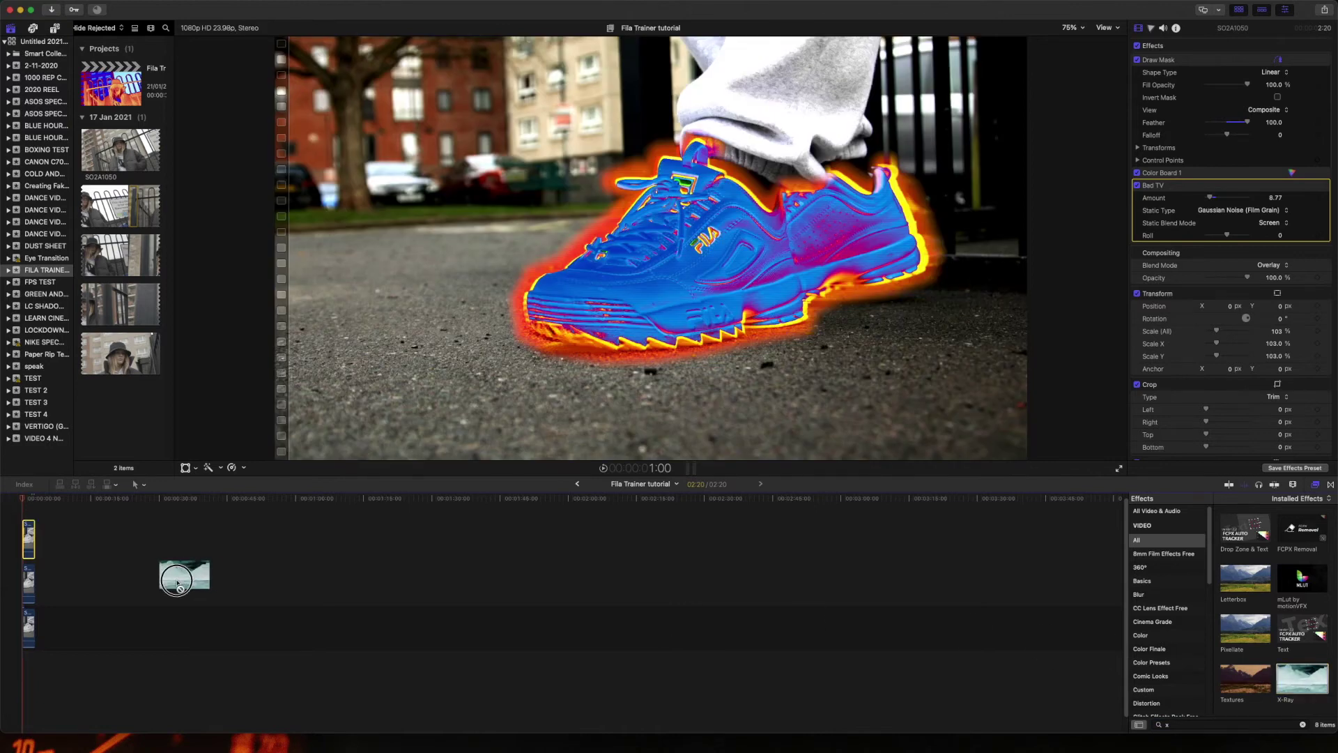
{"action": "left_click_drag", "start_coordinate": [178, 584], "coordinate": [26, 627]}
{"action": "left_click", "coordinate": [21, 499]}
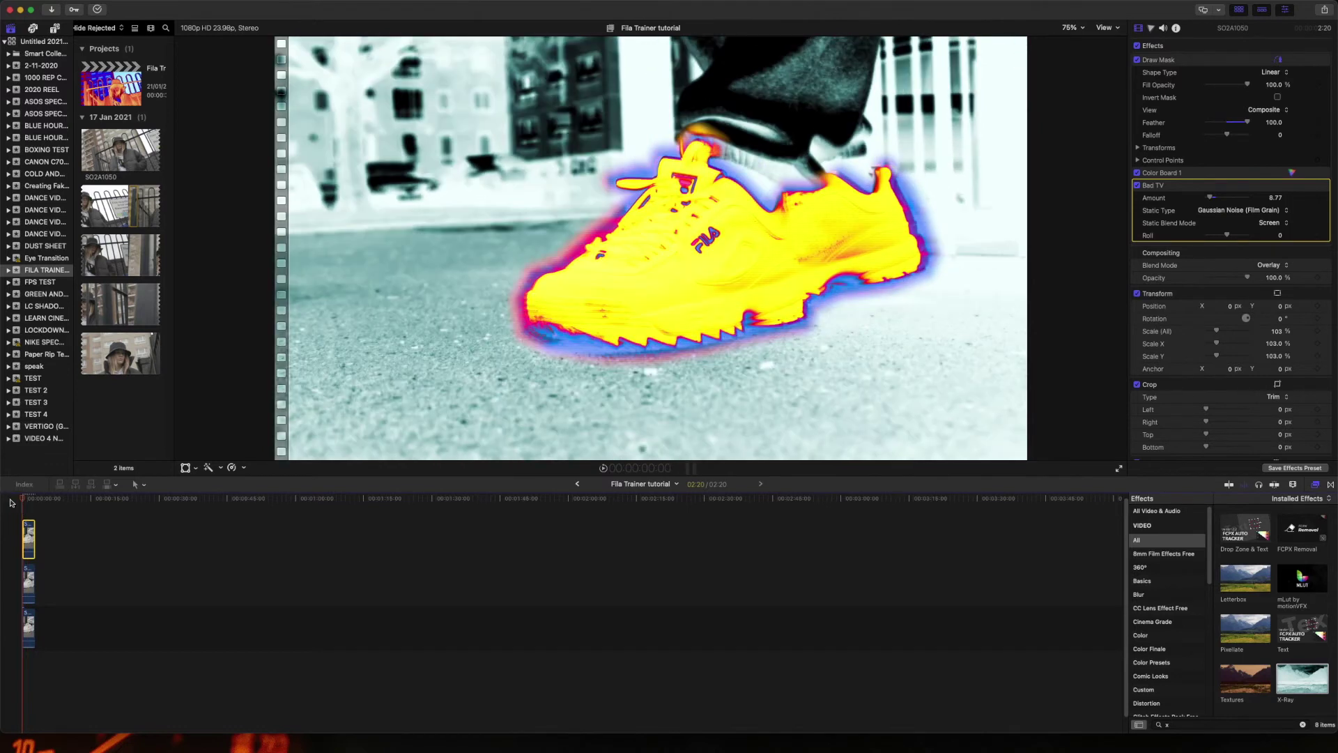
{"action": "left_click", "coordinate": [28, 626]}
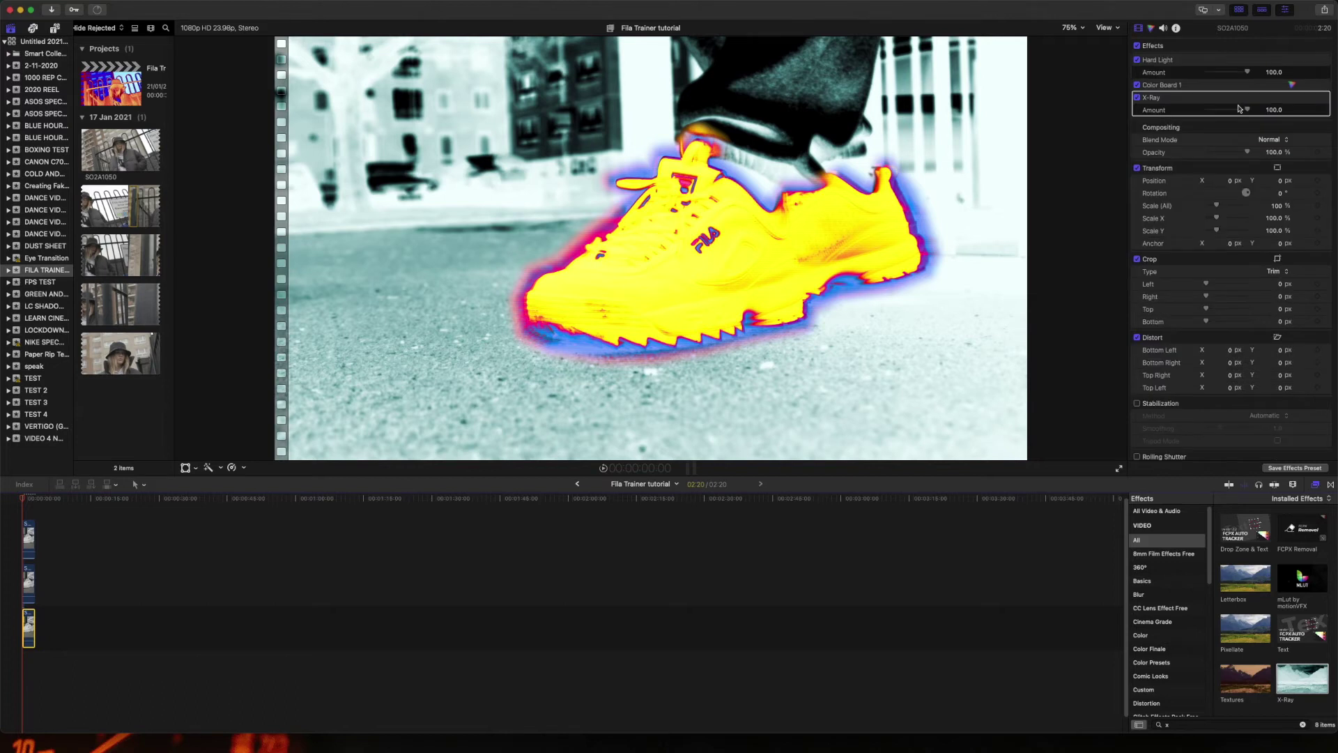
- Set the X-Ray clip's exposure to shadows -27%, midtones 78%, highlights about 1%
{"action": "left_click", "coordinate": [1213, 82]}
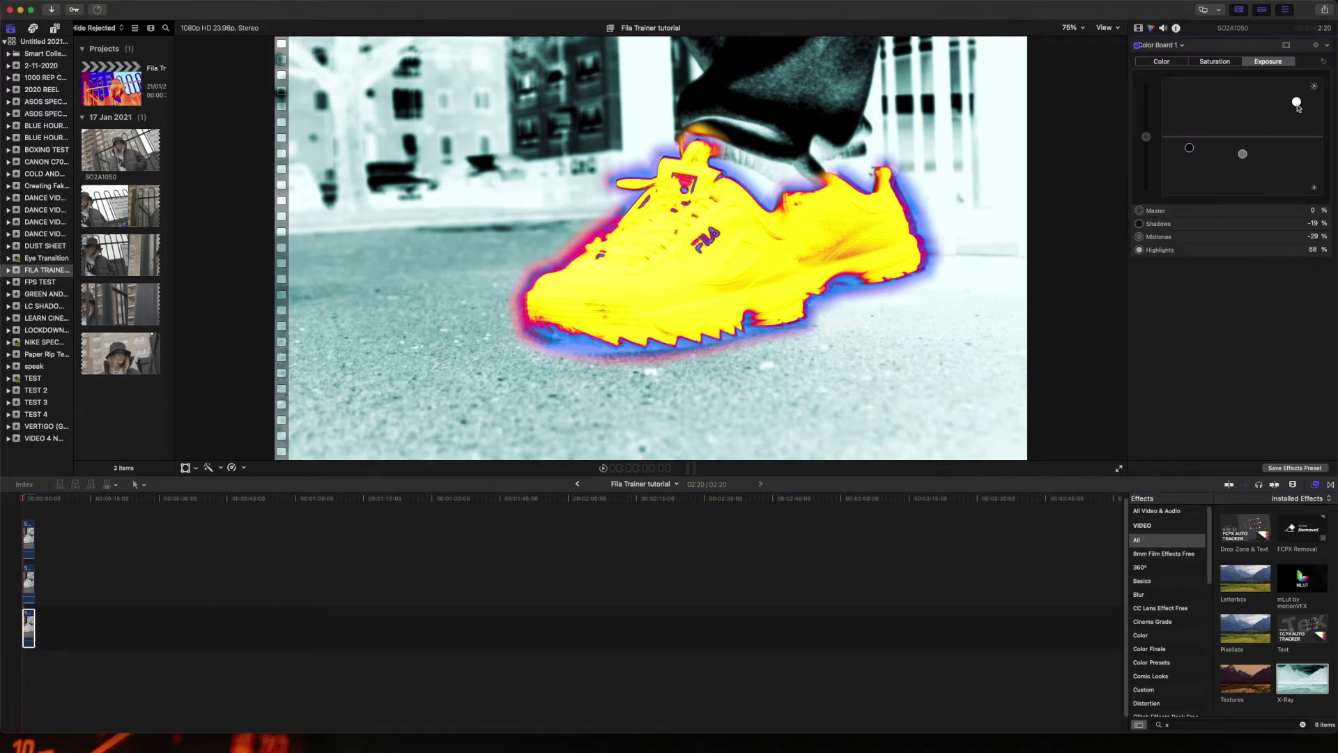
{"action": "left_click_drag", "start_coordinate": [1297, 105], "coordinate": [1287, 140]}
{"action": "left_click_drag", "start_coordinate": [1187, 150], "coordinate": [1189, 154]}
{"action": "left_click", "coordinate": [1242, 154]}
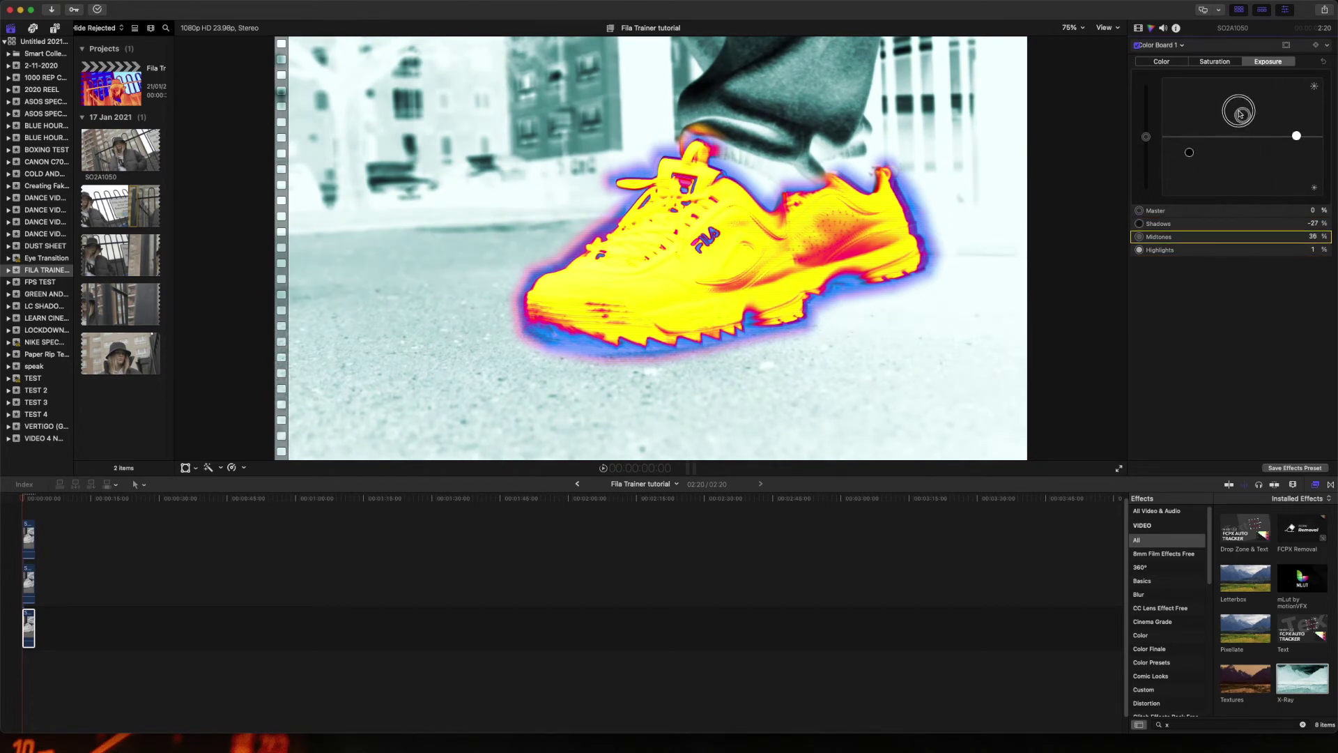
{"action": "left_click_drag", "start_coordinate": [1242, 154], "coordinate": [1235, 90]}
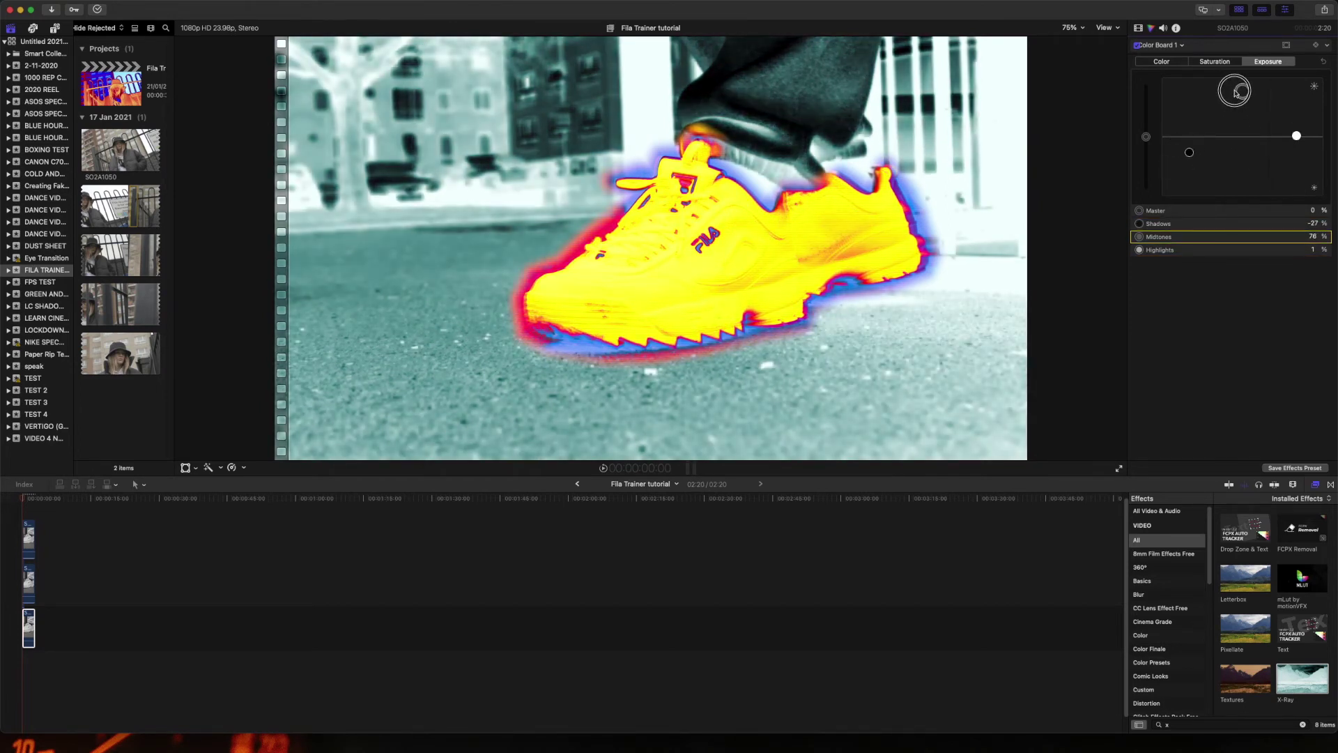
{"action": "mouse_move", "coordinate": [1297, 137]}
{"action": "left_mouse_down"}
{"action": "mouse_move", "coordinate": [1294, 149]}
{"action": "mouse_move", "coordinate": [1295, 136]}
{"action": "left_mouse_up"}
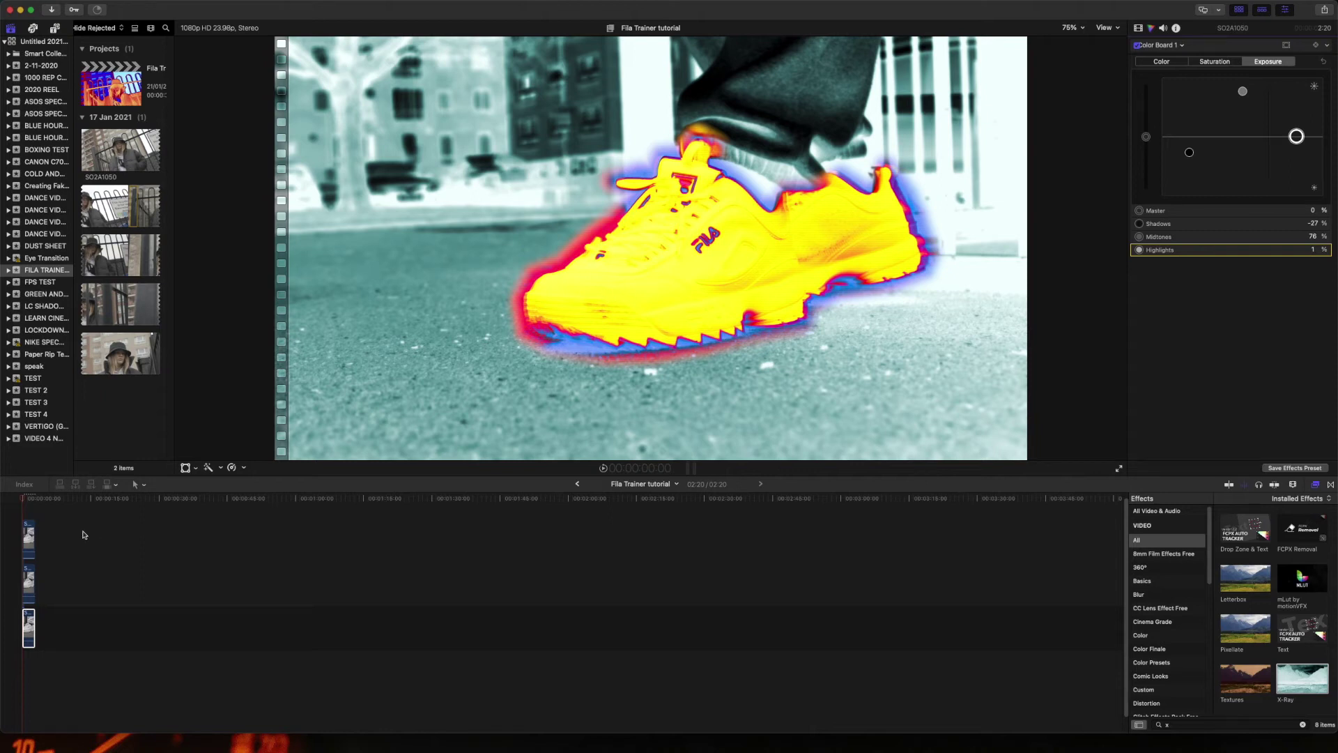
{"action": "left_click", "coordinate": [29, 546]}
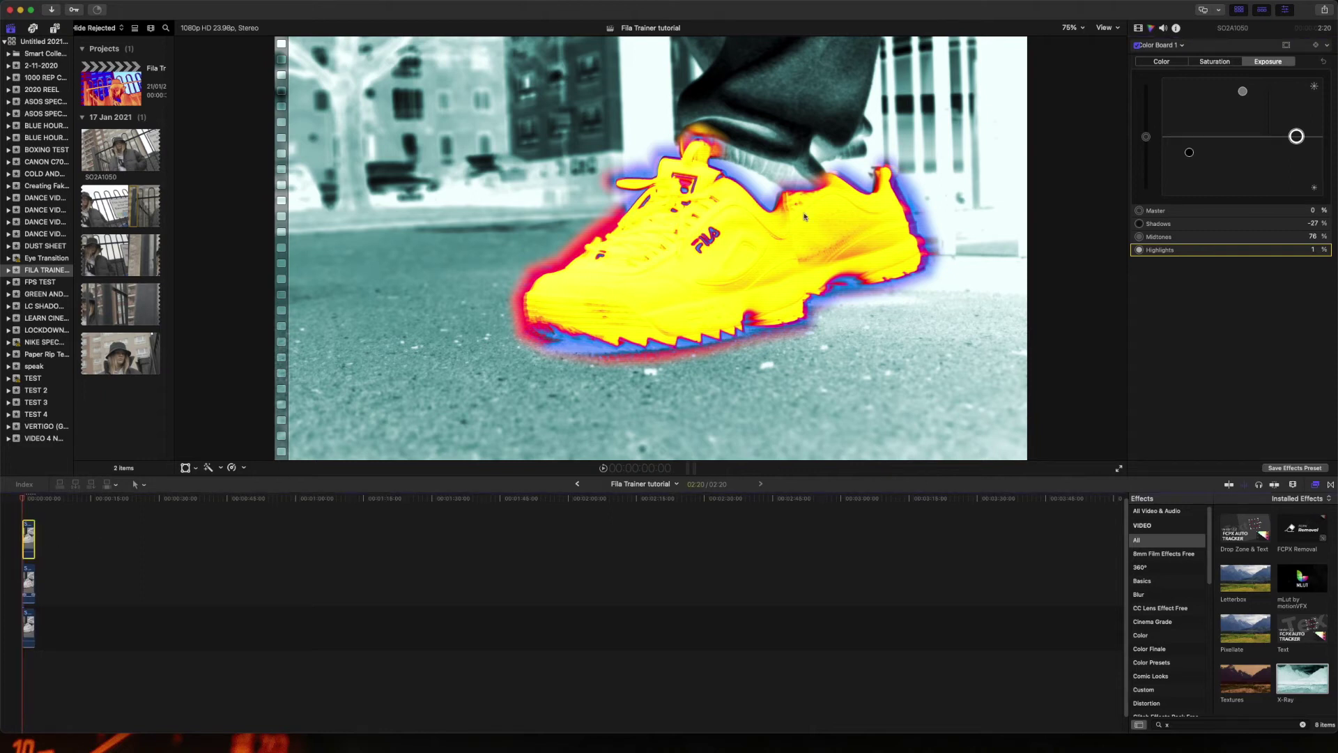
- Reset the top clip's exposure grade and turn off its mask so colour fills the frame
{"action": "left_click", "coordinate": [1142, 32]}
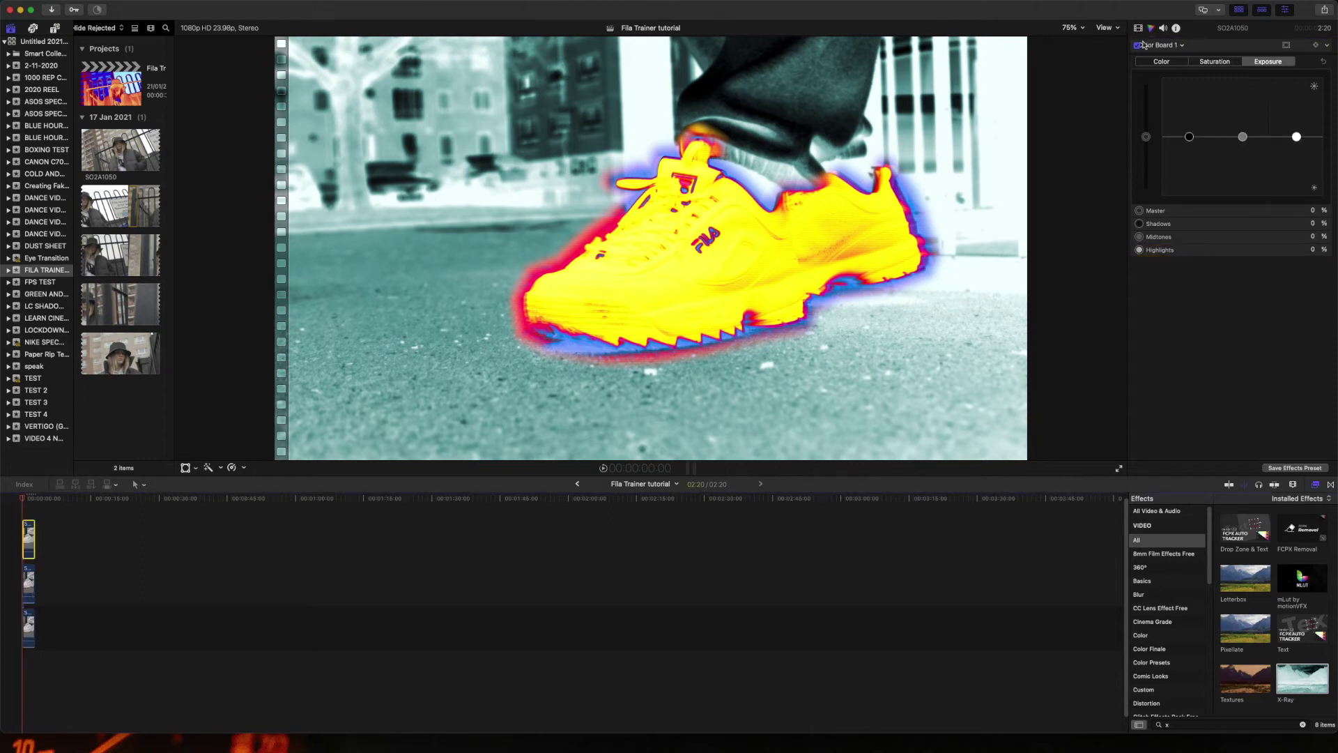
{"action": "left_click", "coordinate": [1140, 30]}
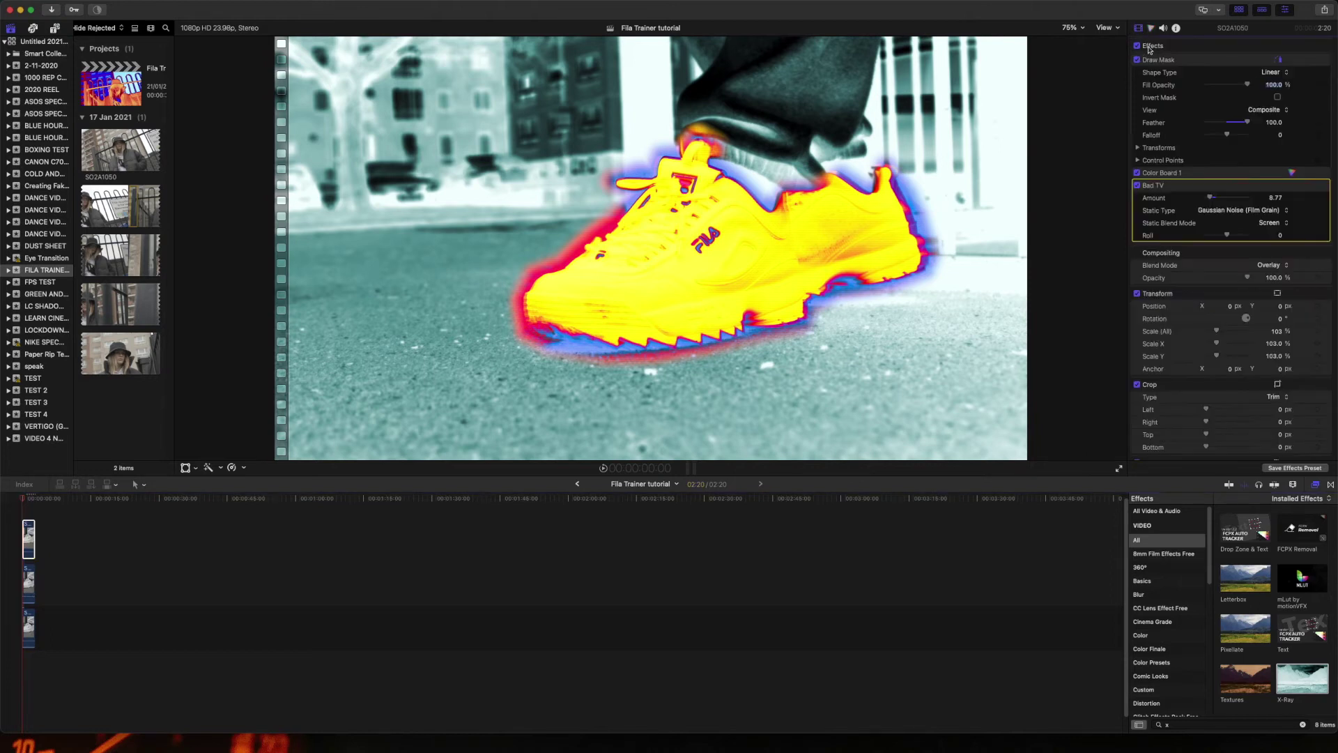
{"action": "left_click", "coordinate": [1138, 61]}
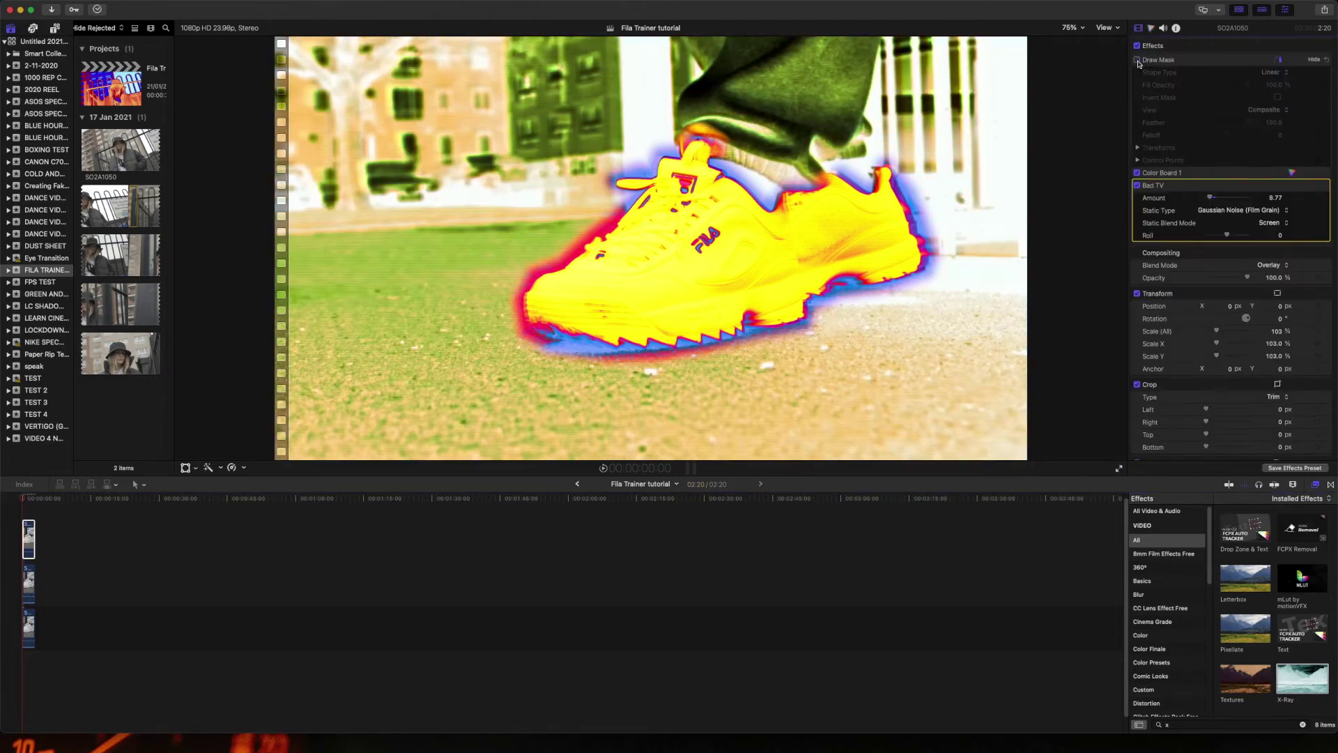
- Delete the Bad TV effect from the middle shoe clip
{"action": "left_click", "coordinate": [28, 582]}
{"action": "key", "text": "Delete"}
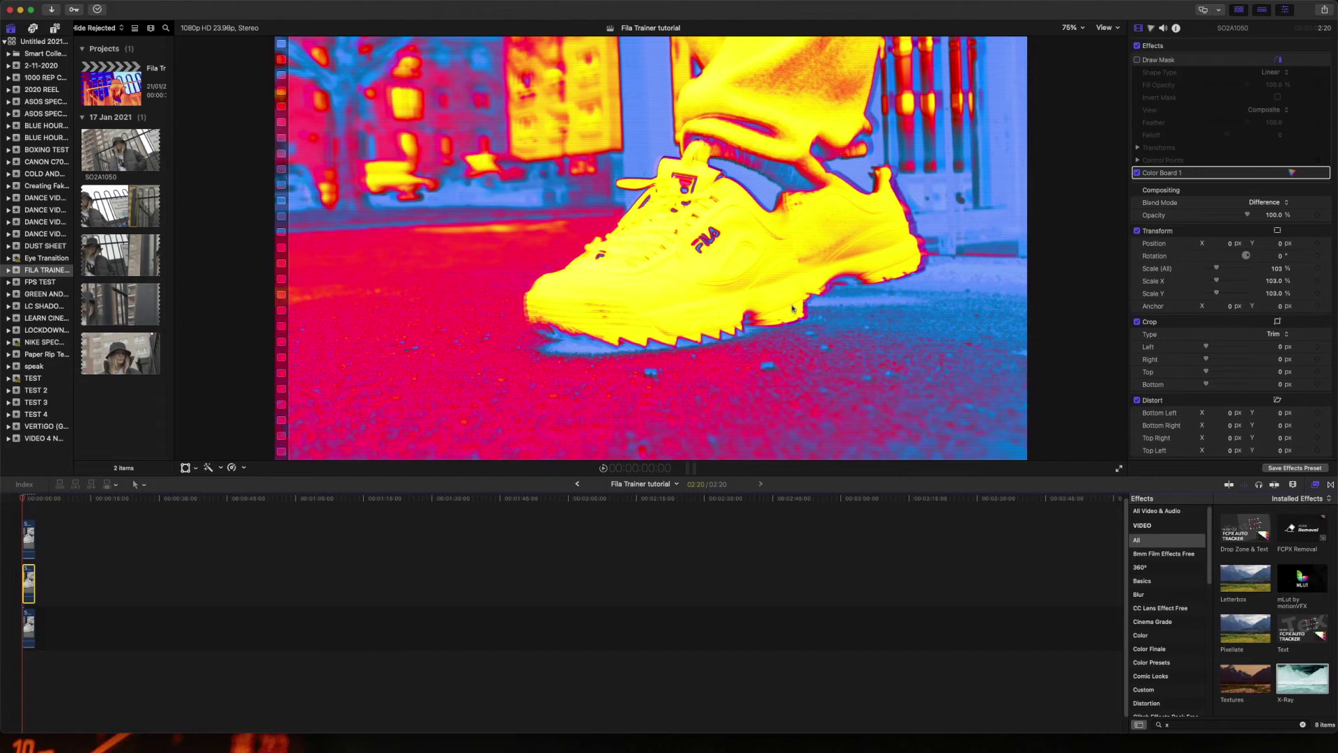
{"action": "left_click", "coordinate": [29, 619]}
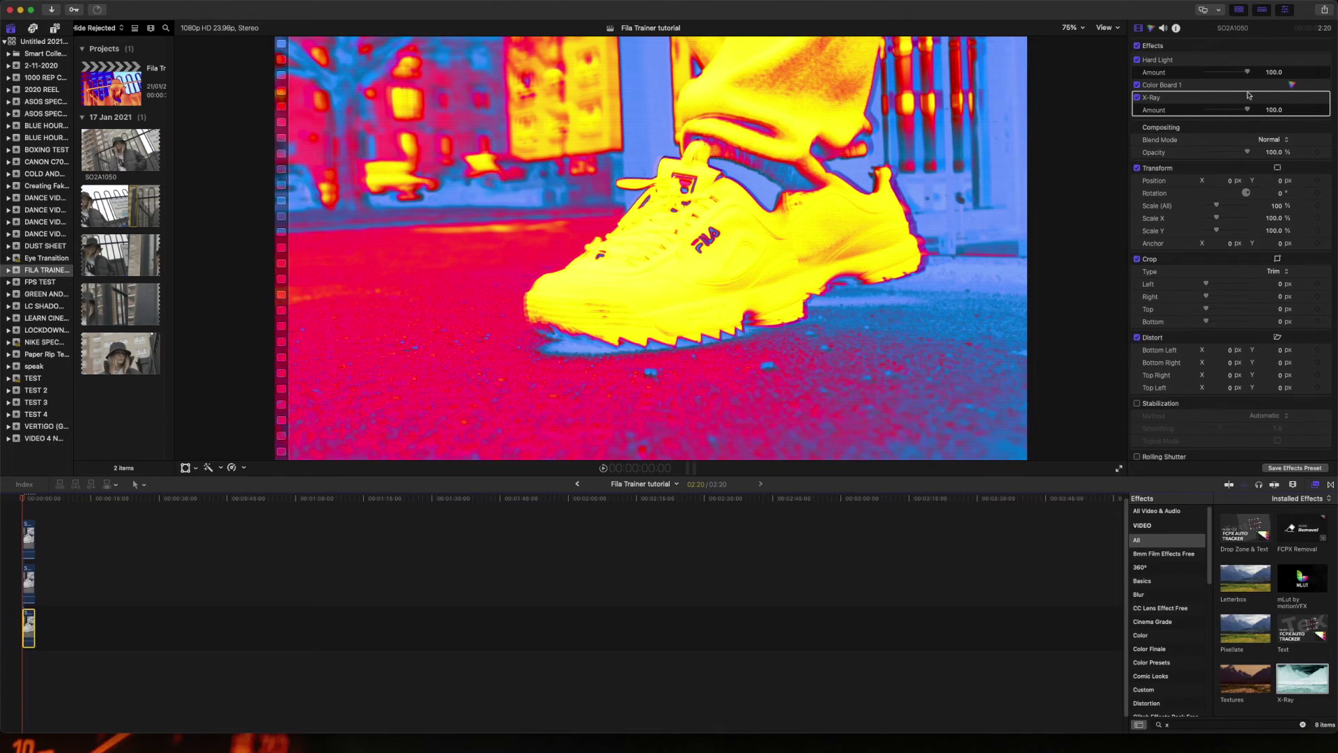
- Set the bottom clip's exposure to shadows -20%, midtones 0%, highlights 31%, and start lengthening it
{"action": "key", "text": "super+6"}
{"action": "mouse_move", "coordinate": [1243, 93]}
{"action": "left_mouse_down"}
{"action": "mouse_move", "coordinate": [1235, 140]}
{"action": "mouse_move", "coordinate": [1297, 117]}
{"action": "left_mouse_up"}
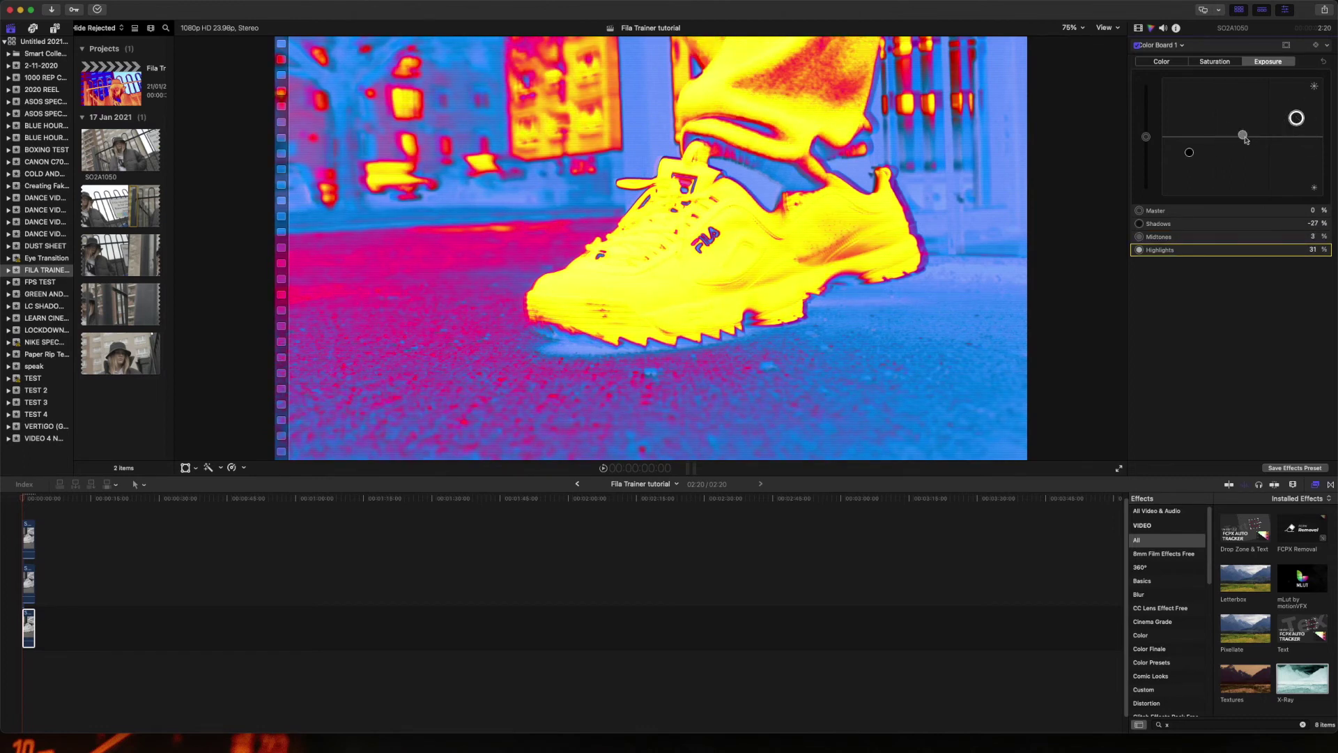
{"action": "left_click", "coordinate": [1189, 157]}
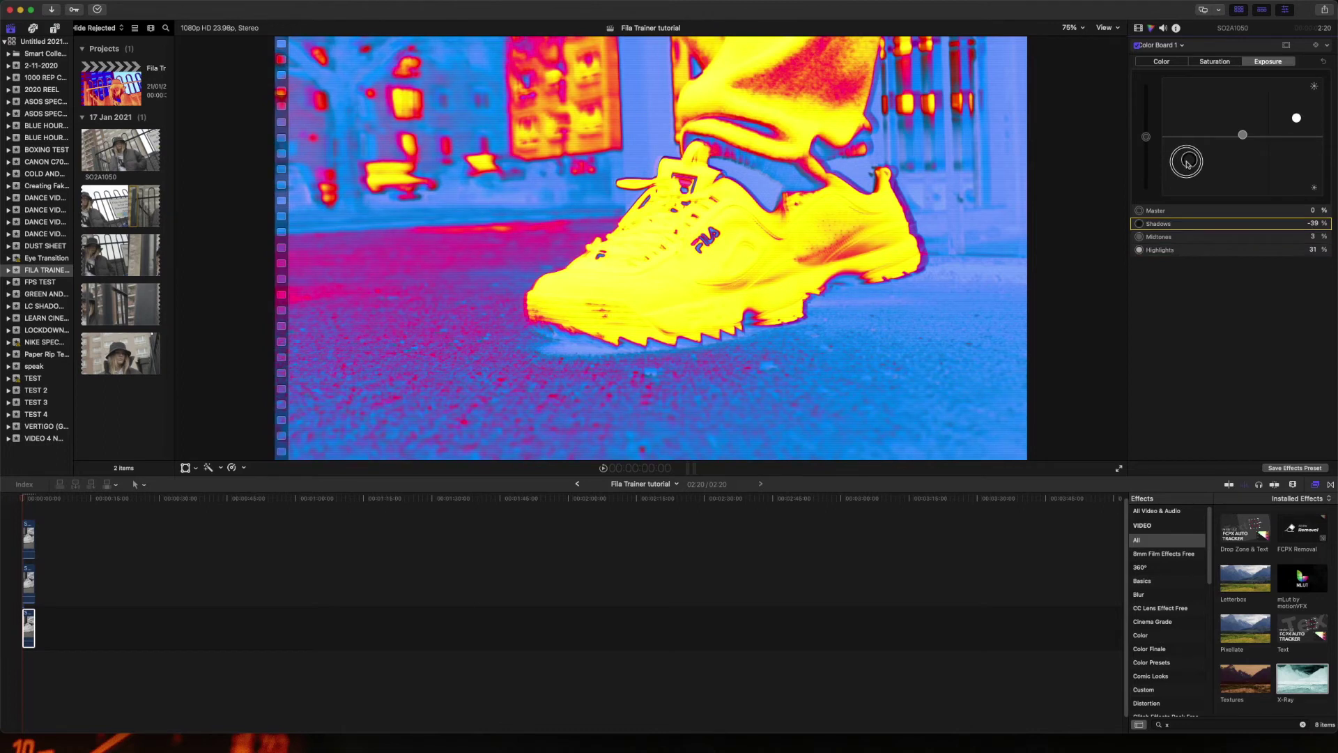
{"action": "left_click_drag", "start_coordinate": [1189, 157], "coordinate": [1186, 152]}
{"action": "left_click_drag", "start_coordinate": [1242, 135], "coordinate": [1242, 134]}
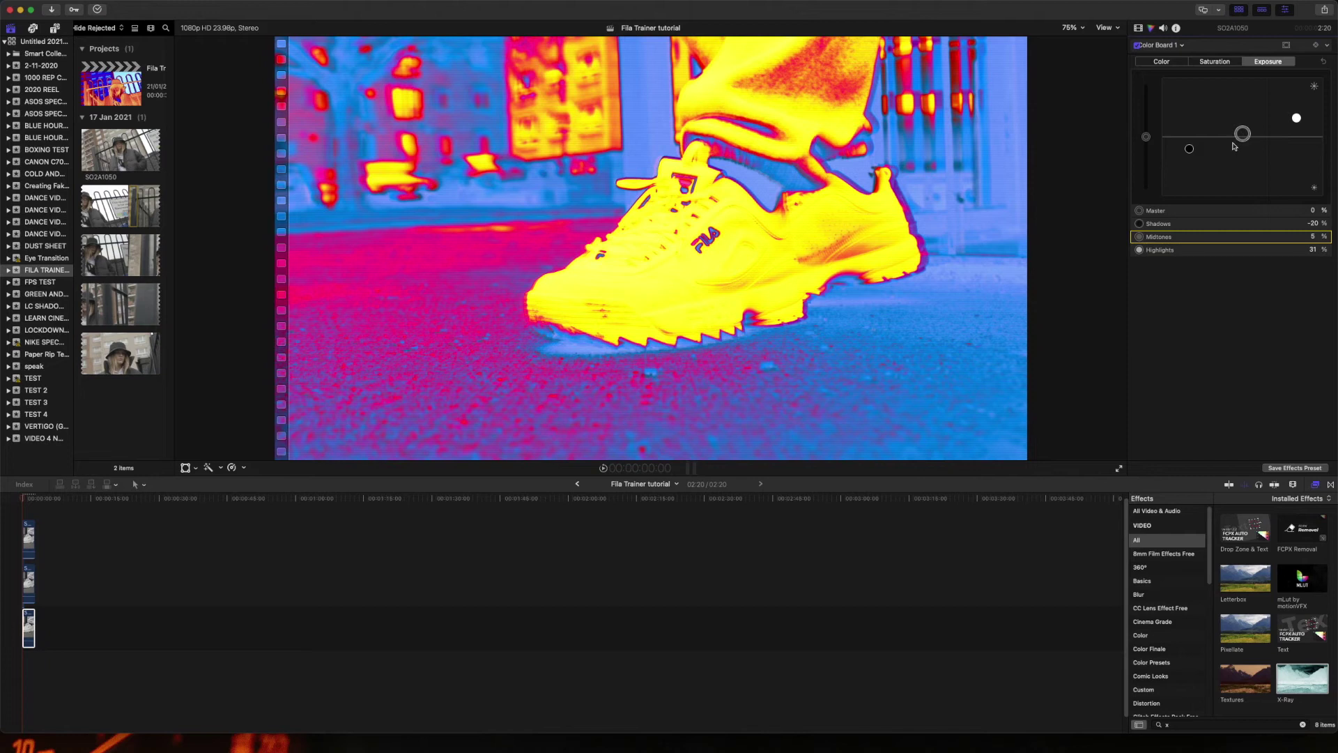
{"action": "left_click_drag", "start_coordinate": [35, 624], "coordinate": [143, 618]}
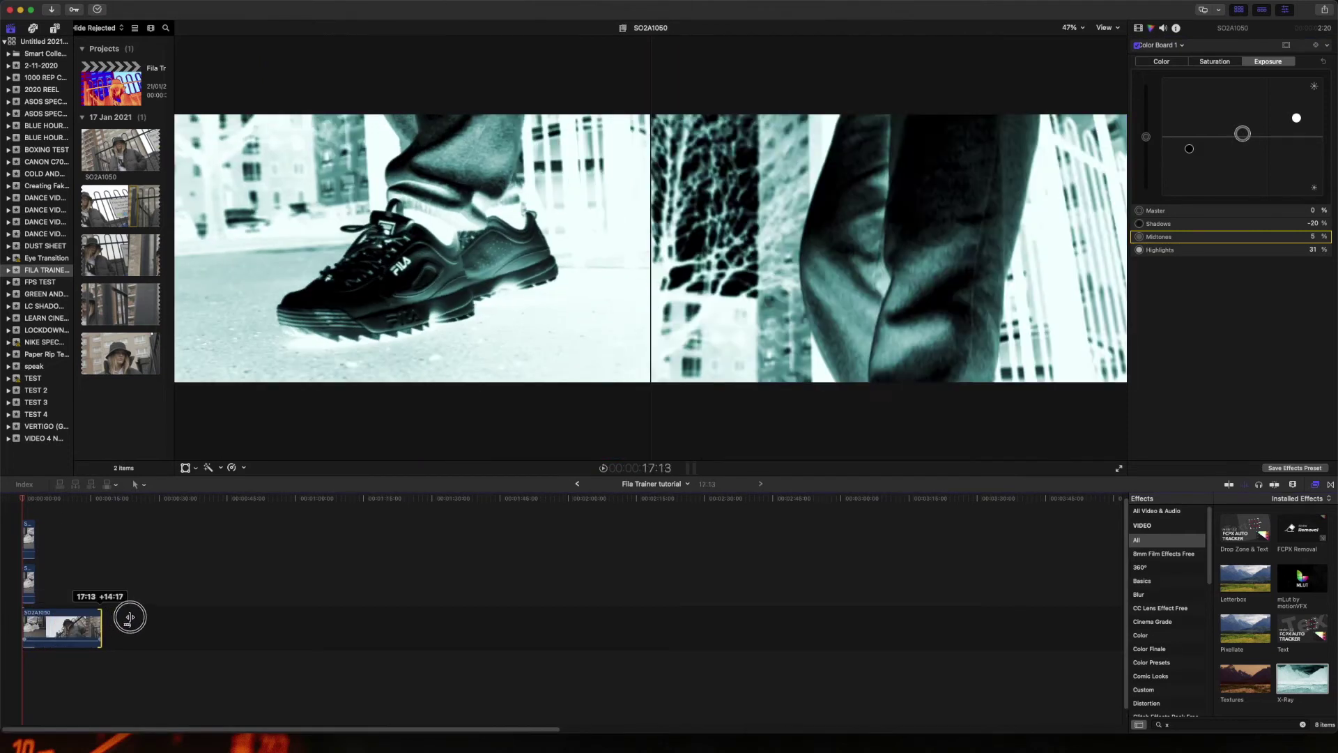
- Extend the bottom, middle and top clips to the same end, undoing an accidental move
{"action": "left_click_drag", "start_coordinate": [144, 618], "coordinate": [180, 618]}
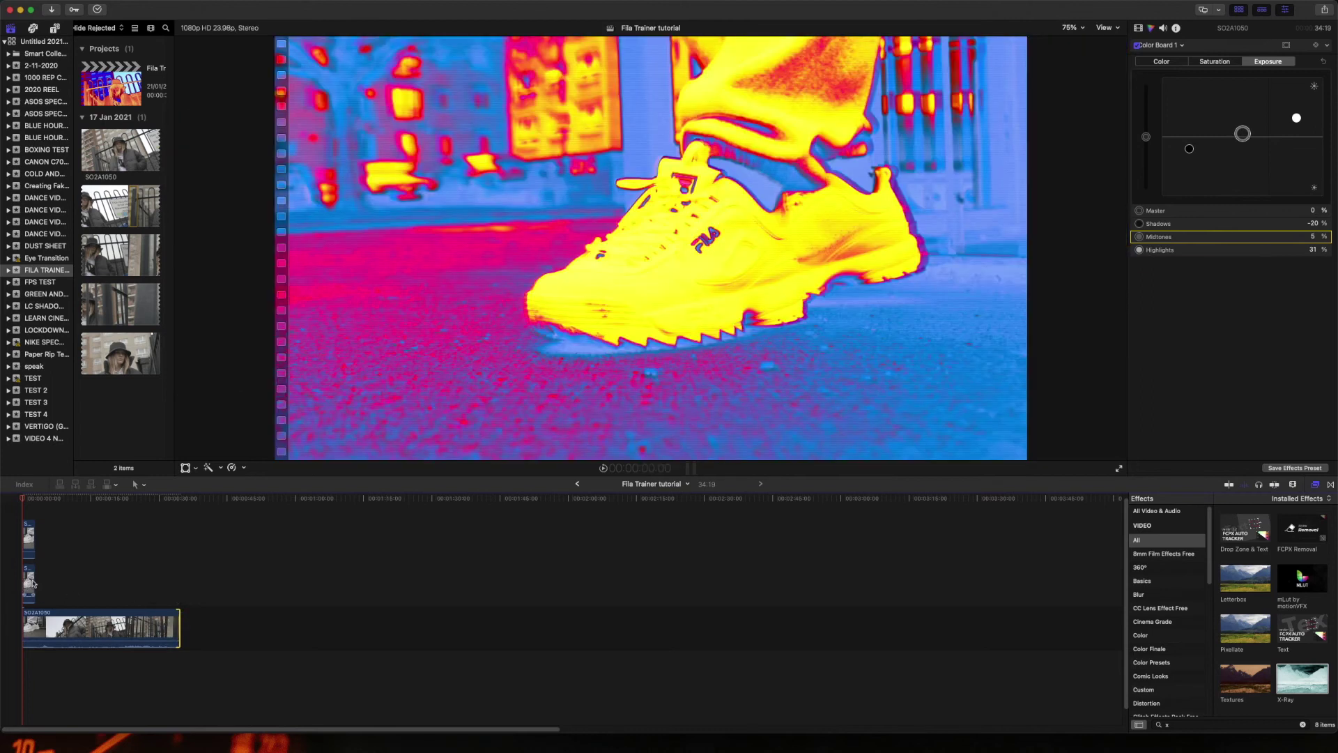
{"action": "left_click_drag", "start_coordinate": [35, 578], "coordinate": [179, 585]}
{"action": "left_click_drag", "start_coordinate": [156, 538], "coordinate": [161, 537]}
{"action": "key", "text": "super+z"}
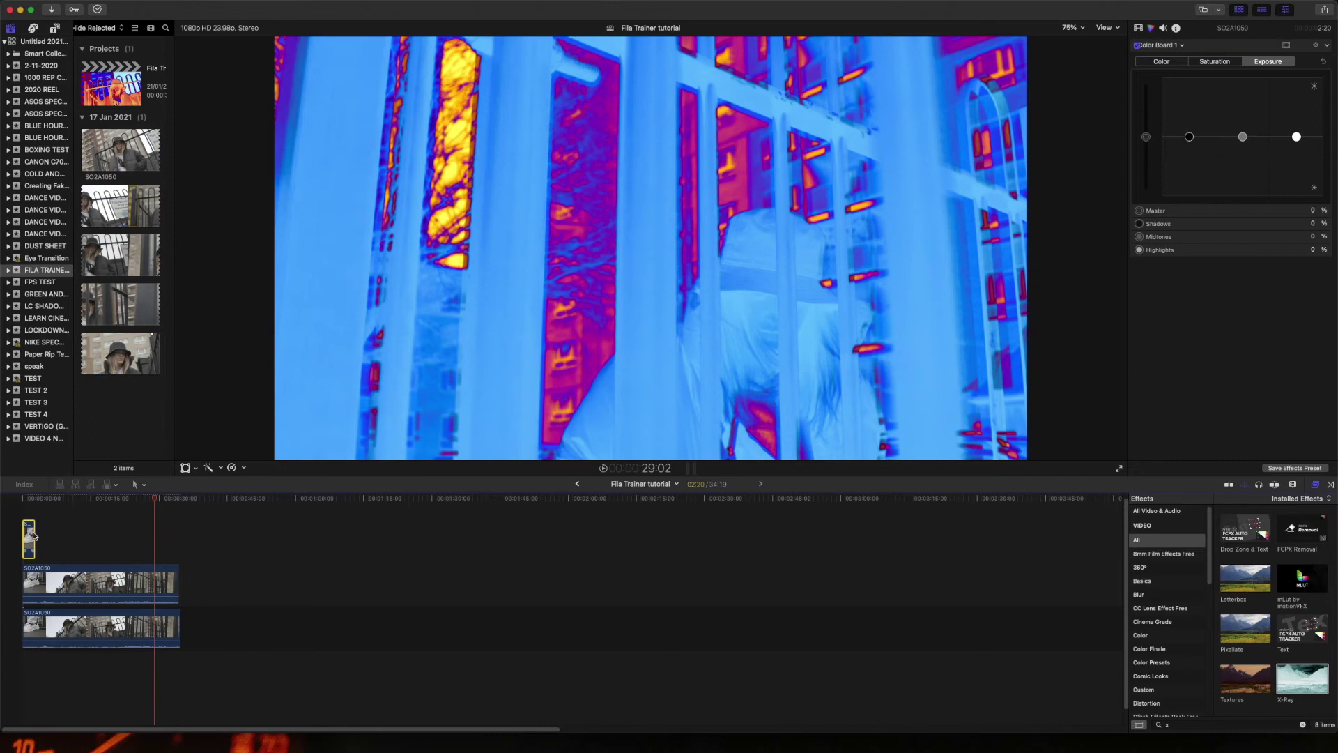
{"action": "left_click_drag", "start_coordinate": [32, 534], "coordinate": [171, 534]}
- Scrub the playhead through the person shot to preview its thermal look
{"action": "left_click_drag", "start_coordinate": [106, 501], "coordinate": [71, 499]}
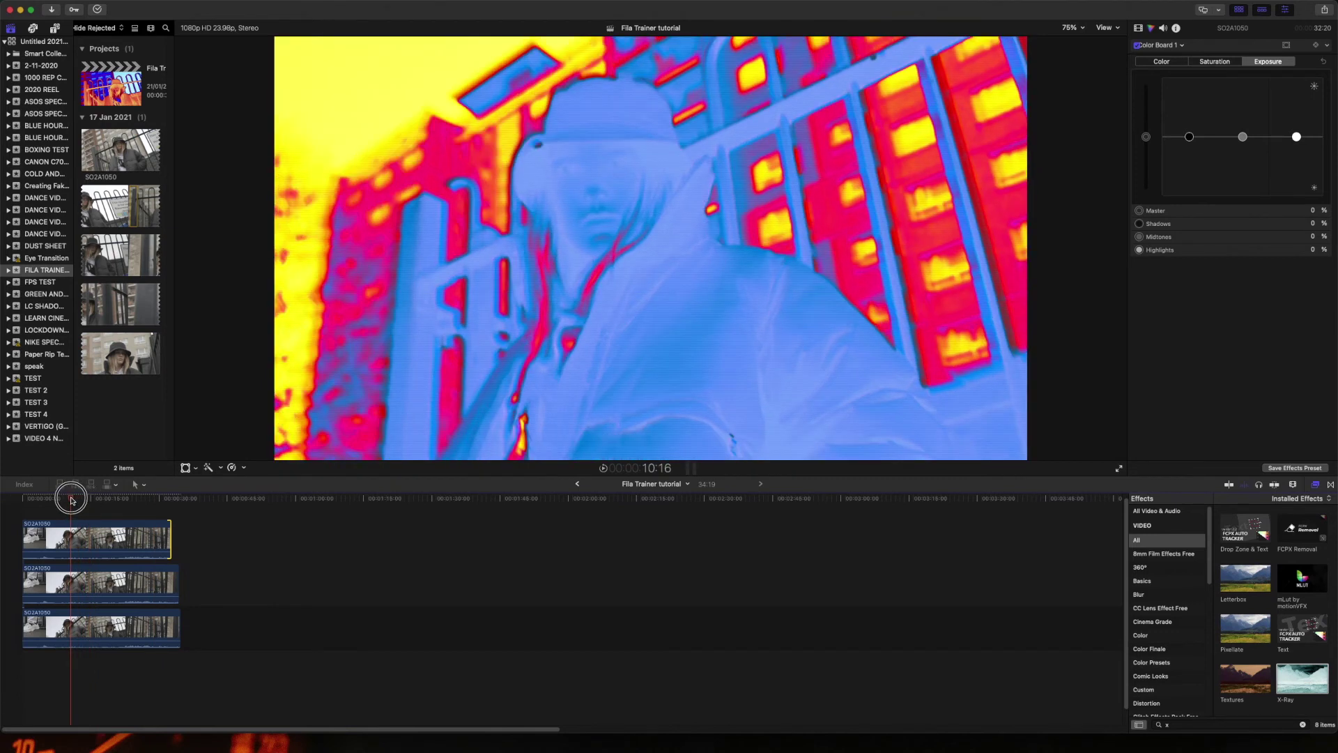
{"action": "left_click_drag", "start_coordinate": [72, 499], "coordinate": [70, 498]}
{"action": "mouse_move", "coordinate": [97, 537]}
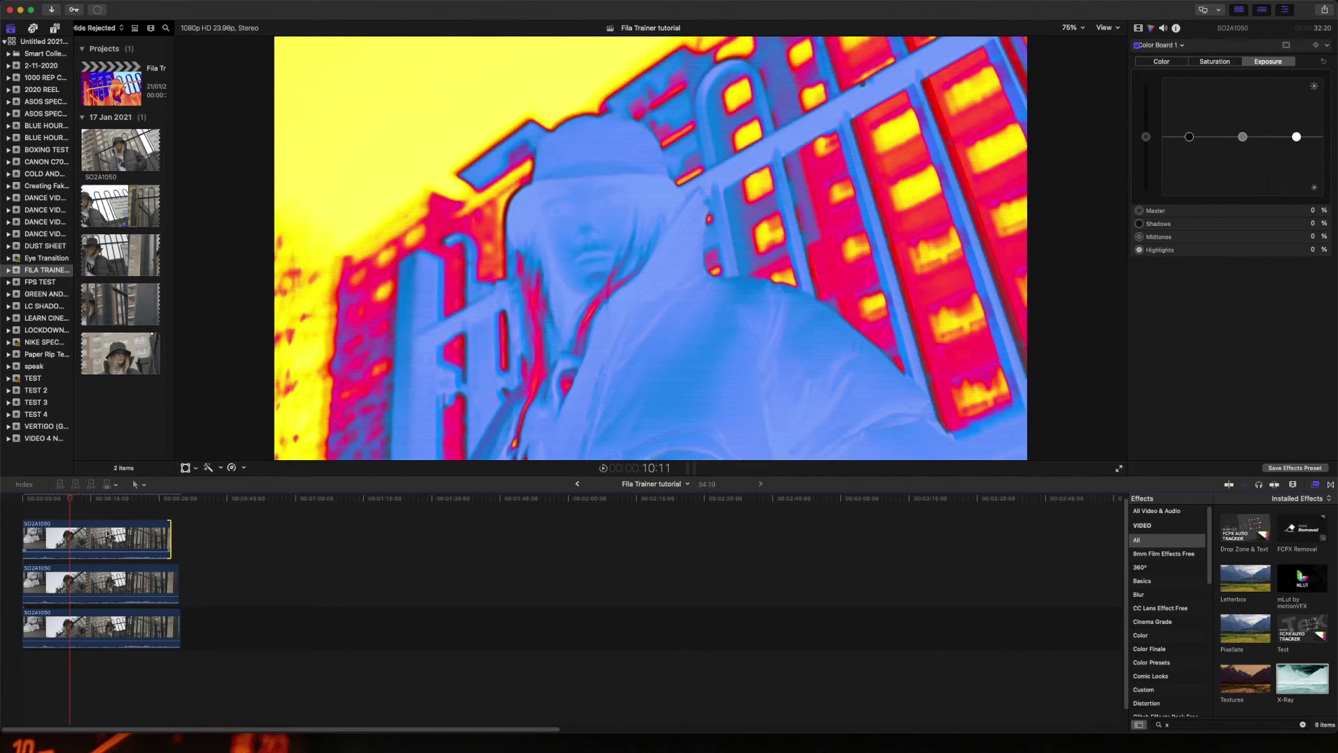
{"action": "left_click_drag", "start_coordinate": [70, 499], "coordinate": [73, 499]}
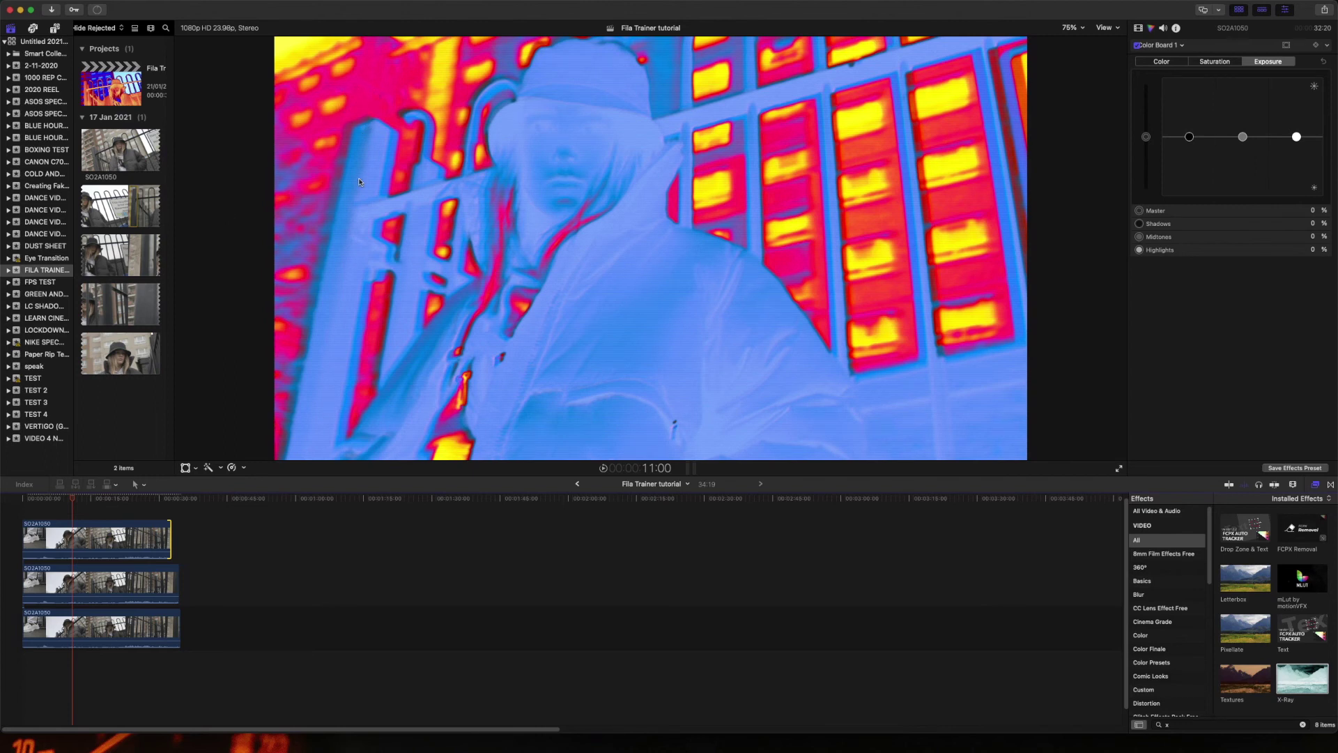
{"action": "left_click", "coordinate": [117, 541]}
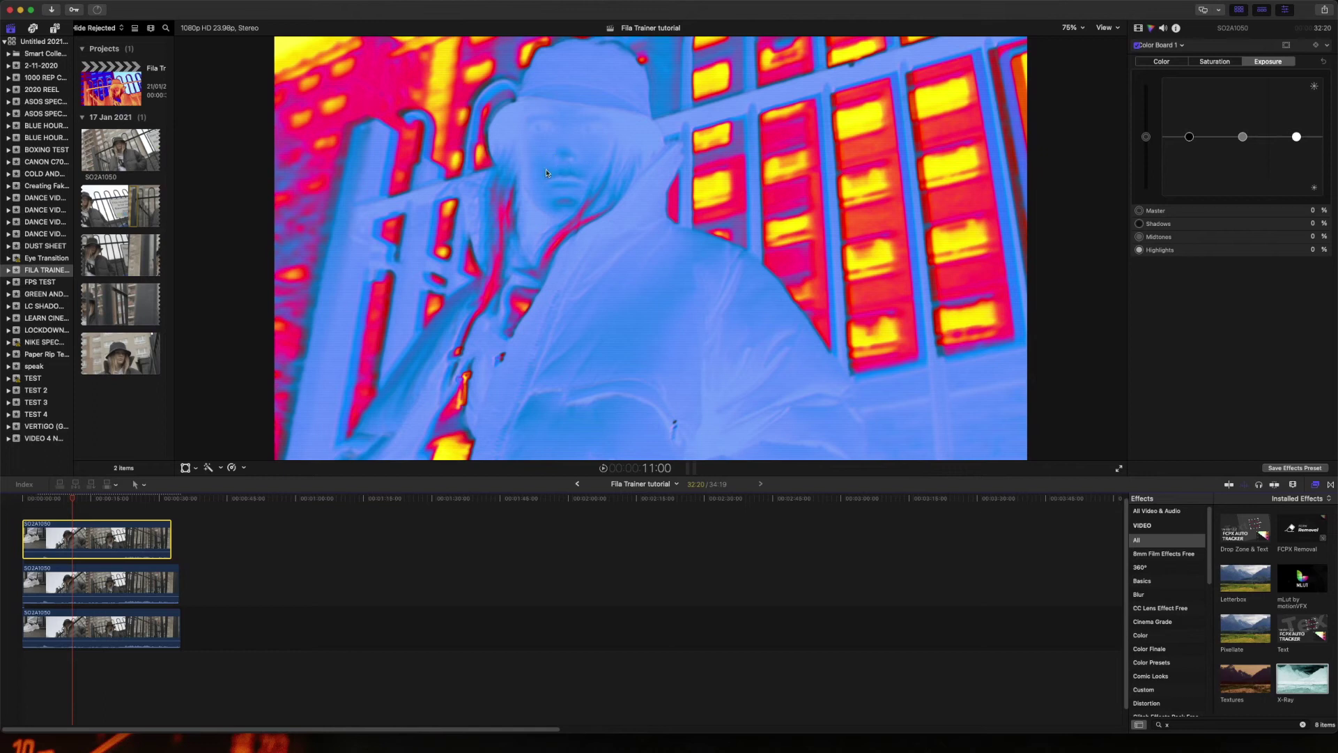
- Tint the top clip's master colour to 40° at 100%, turning the person pale blue
{"action": "left_click", "coordinate": [1163, 62]}
{"action": "mouse_move", "coordinate": [1159, 82]}
{"action": "left_mouse_down"}
{"action": "mouse_move", "coordinate": [1144, 82]}
{"action": "mouse_move", "coordinate": [1155, 184]}
{"action": "left_mouse_up"}
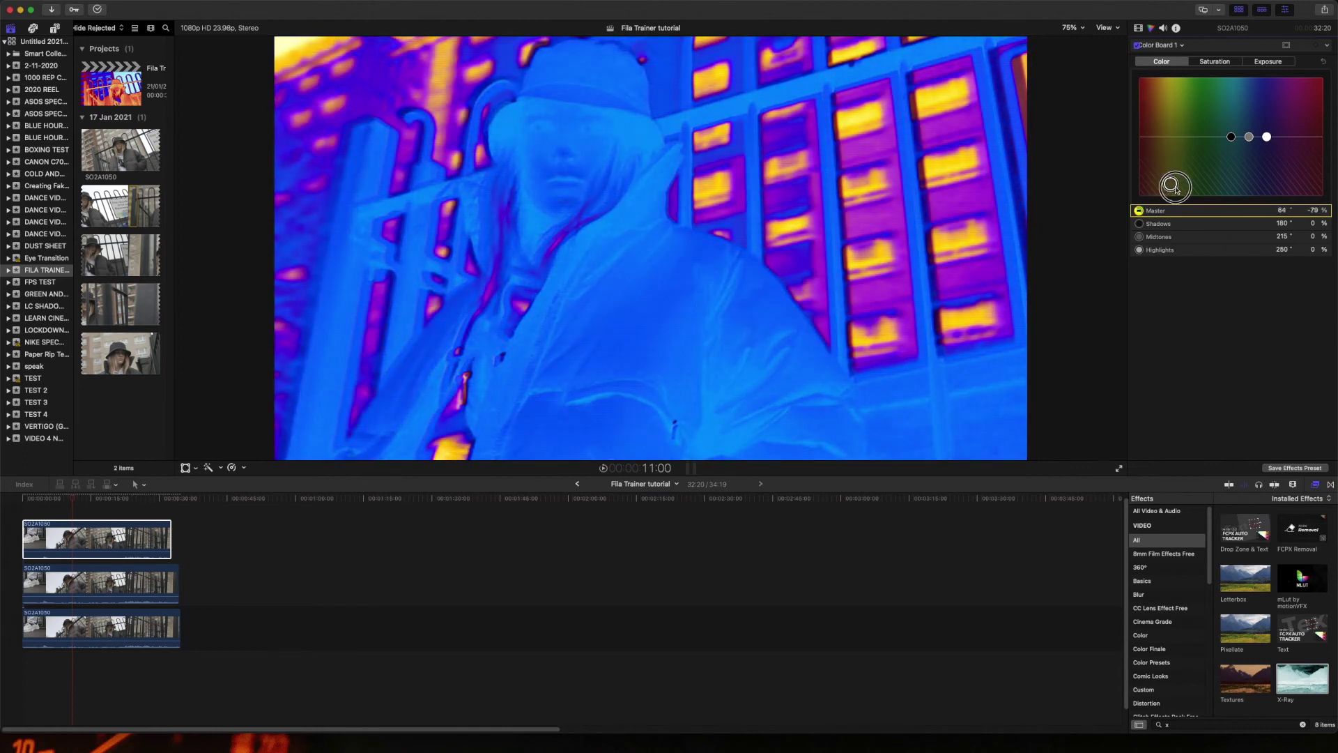
{"action": "mouse_move", "coordinate": [1173, 187]}
{"action": "left_mouse_down"}
{"action": "mouse_move", "coordinate": [1312, 183]}
{"action": "mouse_move", "coordinate": [1311, 92]}
{"action": "mouse_move", "coordinate": [1187, 89]}
{"action": "left_mouse_up"}
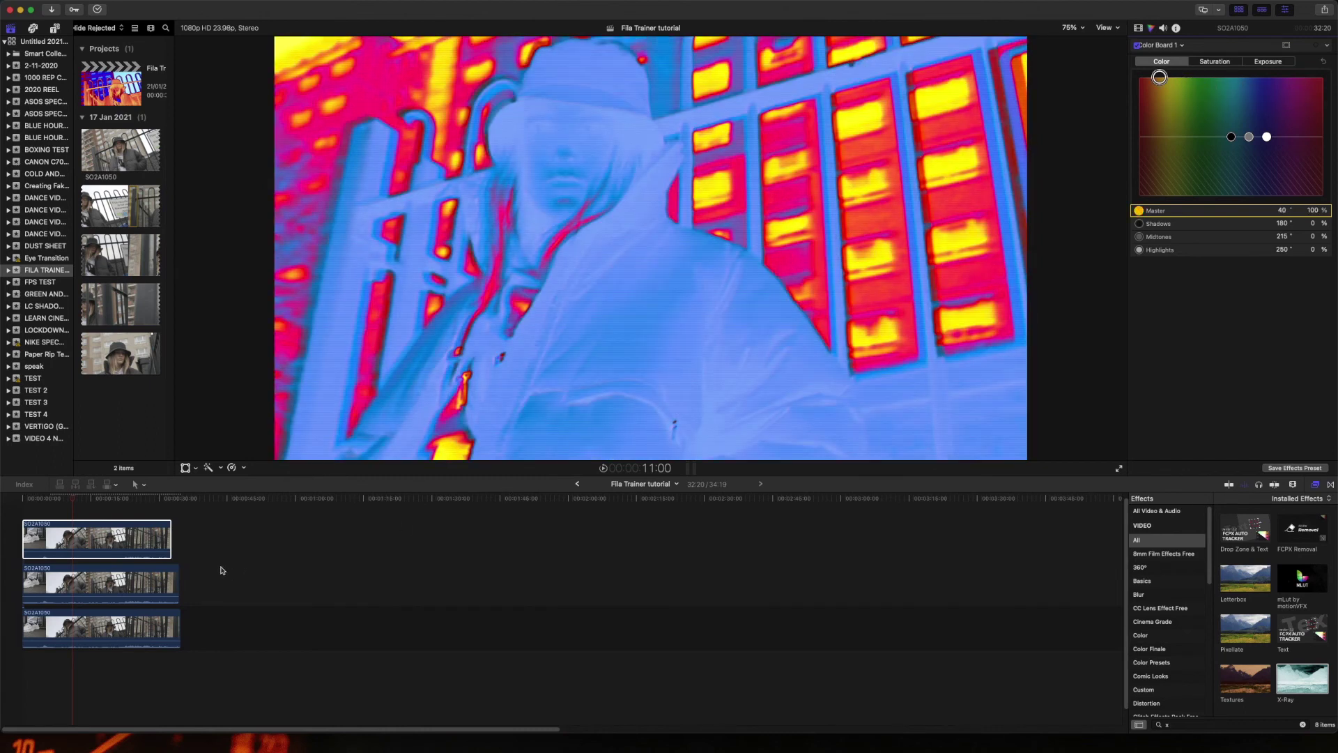
{"action": "left_click", "coordinate": [136, 585]}
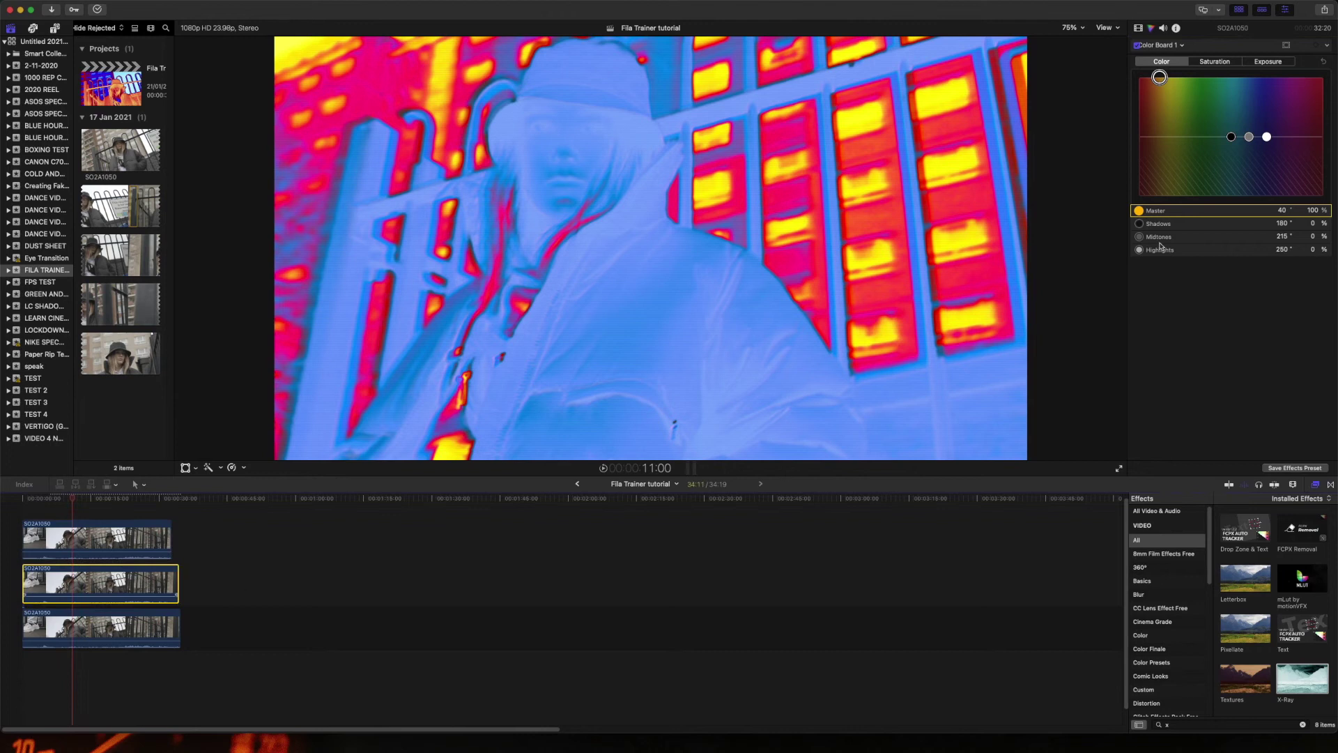
- Tint the middle clip's master colour dark orange and the top clip's master purple
{"action": "mouse_move", "coordinate": [1160, 78]}
{"action": "left_mouse_down"}
{"action": "mouse_move", "coordinate": [1167, 186]}
{"action": "mouse_move", "coordinate": [1152, 193]}
{"action": "left_mouse_up"}
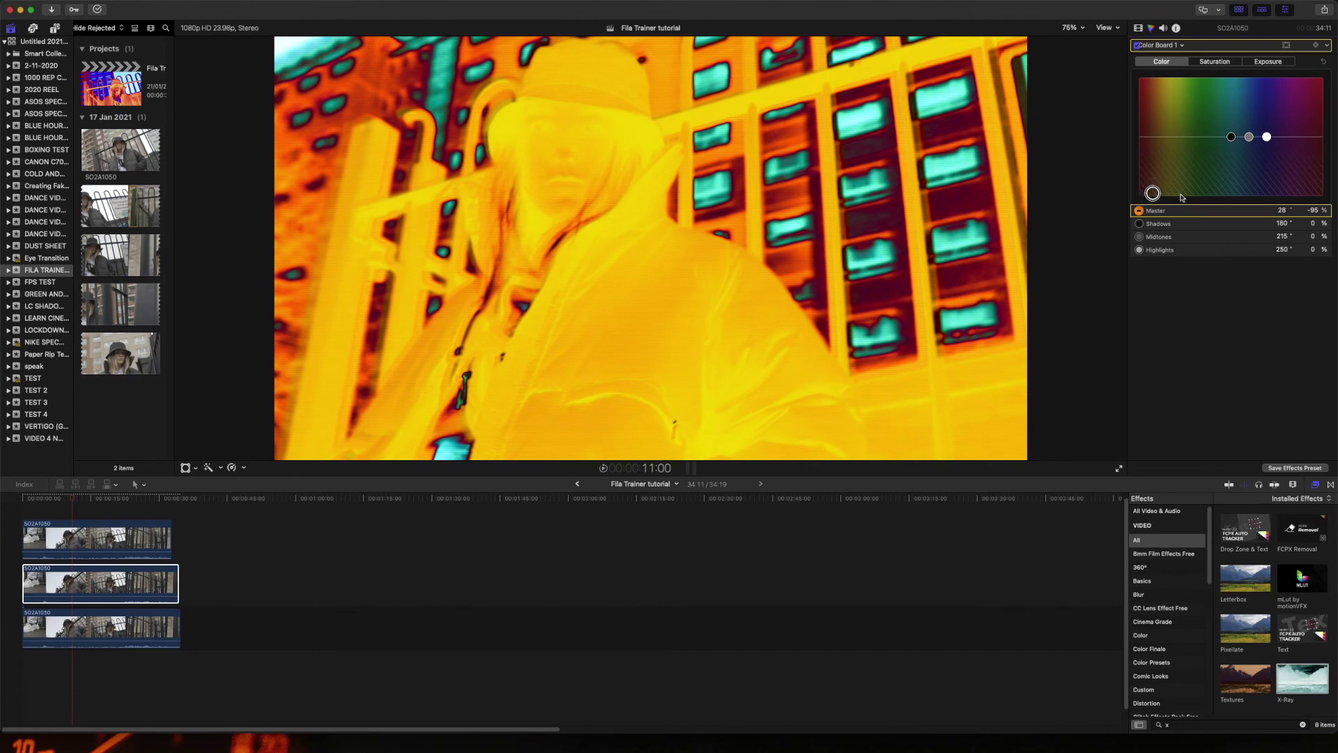
{"action": "left_click", "coordinate": [107, 536]}
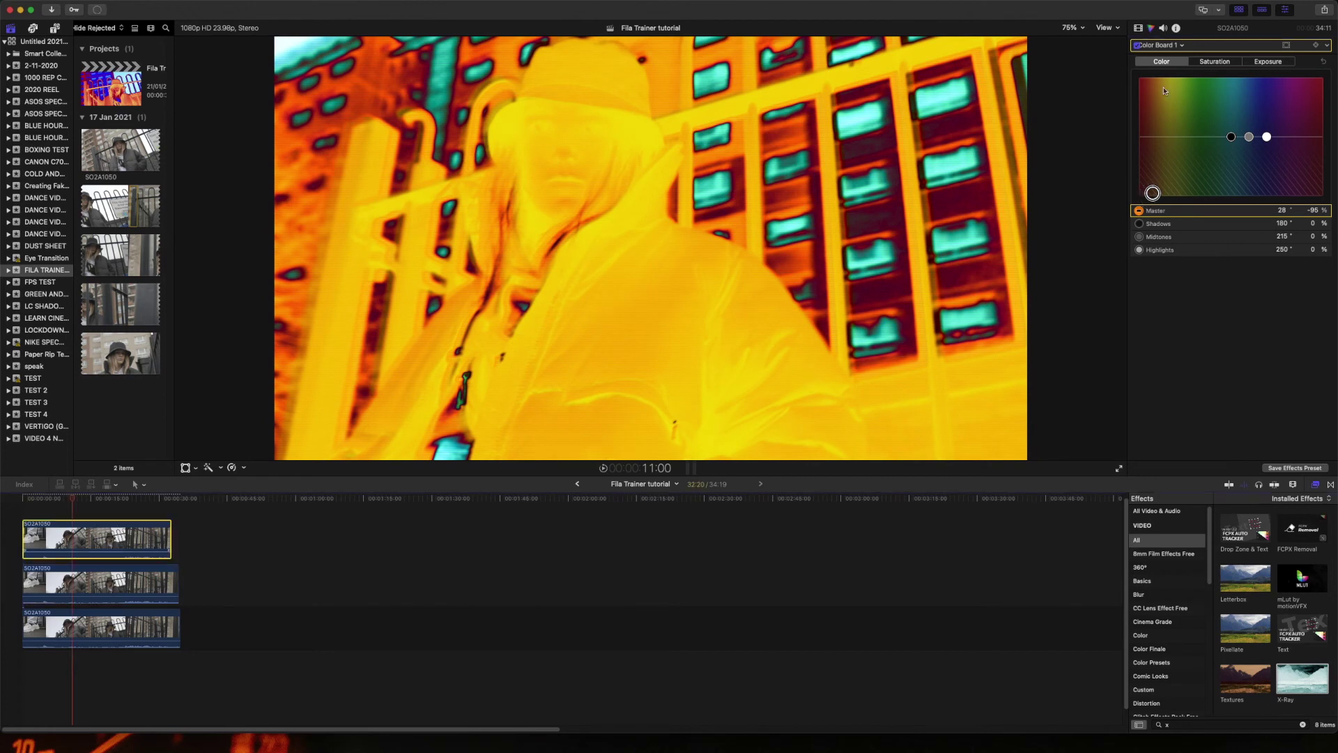
{"action": "mouse_move", "coordinate": [1158, 78]}
{"action": "left_mouse_down"}
{"action": "mouse_move", "coordinate": [1185, 107]}
{"action": "mouse_move", "coordinate": [1272, 83]}
{"action": "left_mouse_up"}
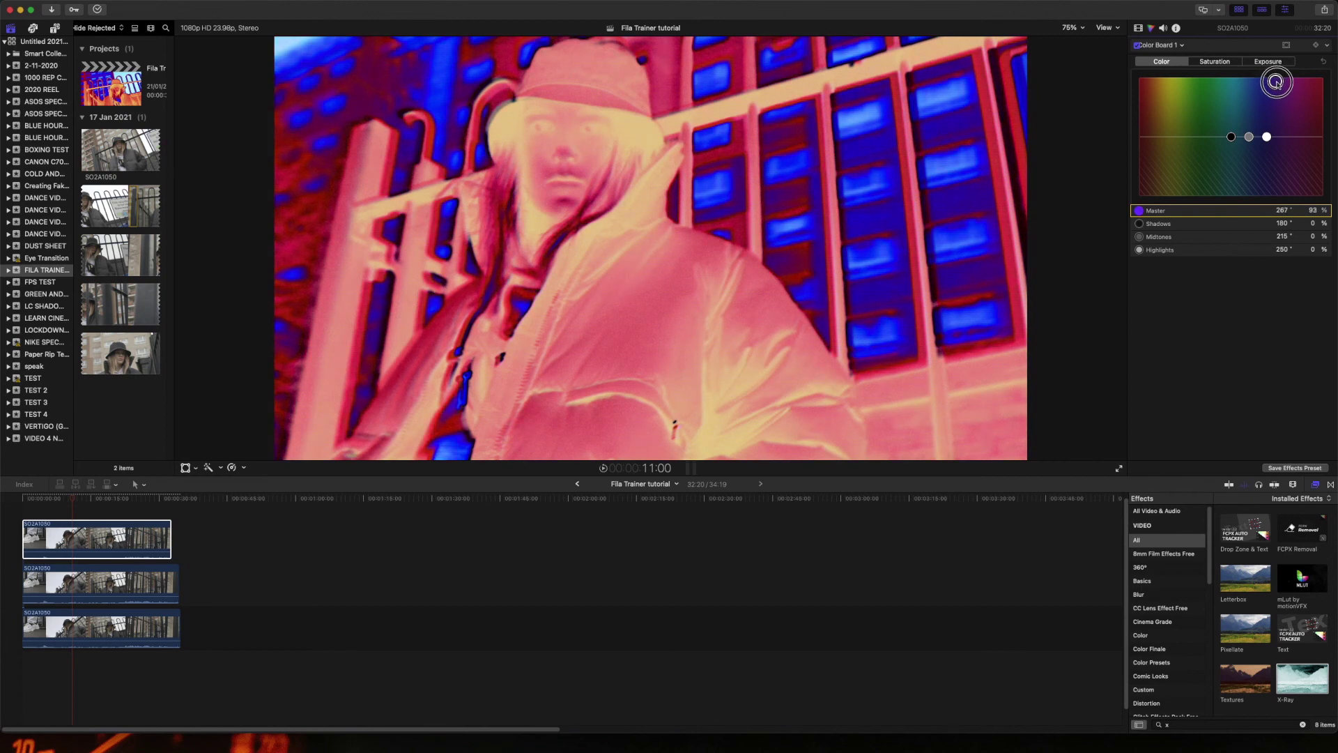
- Tint the top clip's shadows, highlights and midtones (midtones -22% at 213°) for a blue shoe on red
{"action": "mouse_move", "coordinate": [1232, 136]}
{"action": "left_mouse_down"}
{"action": "mouse_move", "coordinate": [1227, 167]}
{"action": "mouse_move", "coordinate": [1232, 119]}
{"action": "mouse_move", "coordinate": [1233, 150]}
{"action": "left_mouse_up"}
{"action": "left_click", "coordinate": [1267, 137]}
{"action": "mouse_move", "coordinate": [1271, 136]}
{"action": "left_mouse_down"}
{"action": "mouse_move", "coordinate": [1272, 122]}
{"action": "mouse_move", "coordinate": [1269, 143]}
{"action": "left_mouse_up"}
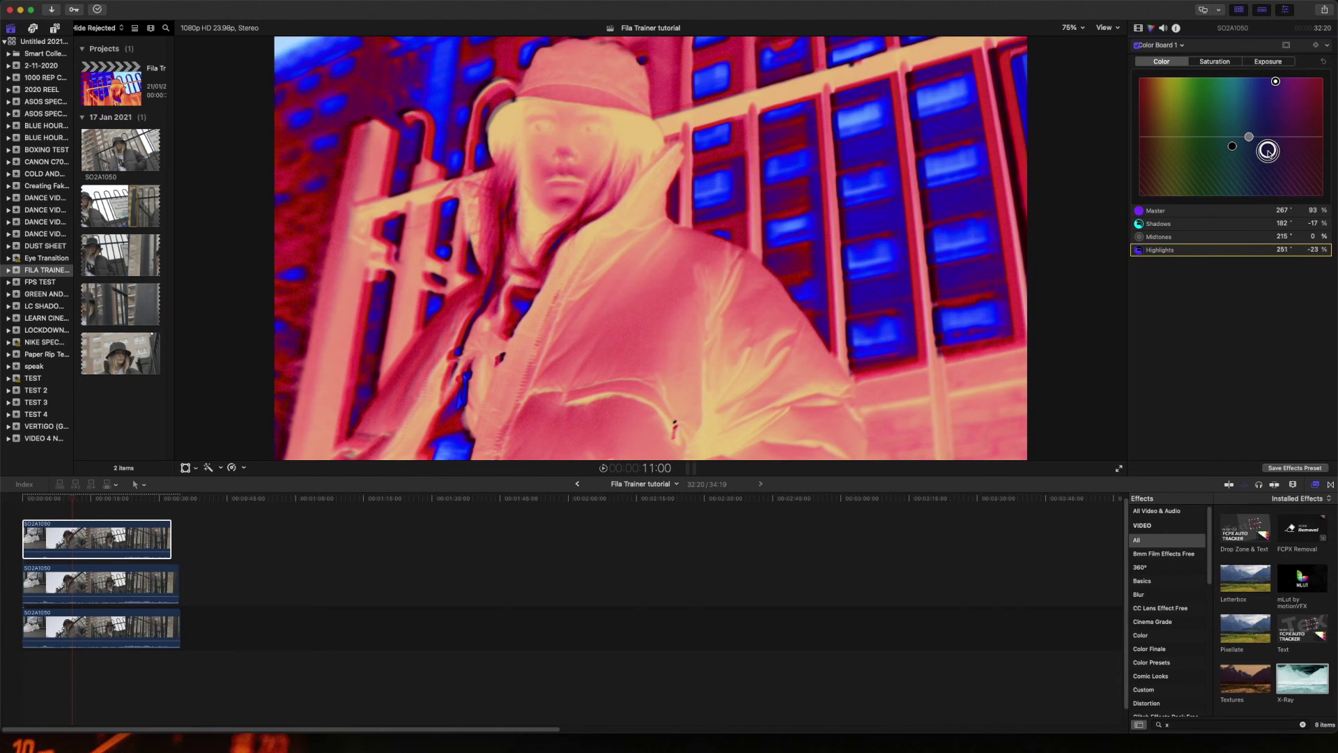
{"action": "mouse_move", "coordinate": [1253, 137]}
{"action": "left_mouse_down"}
{"action": "mouse_move", "coordinate": [1252, 124]}
{"action": "mouse_move", "coordinate": [1251, 146]}
{"action": "left_mouse_up"}
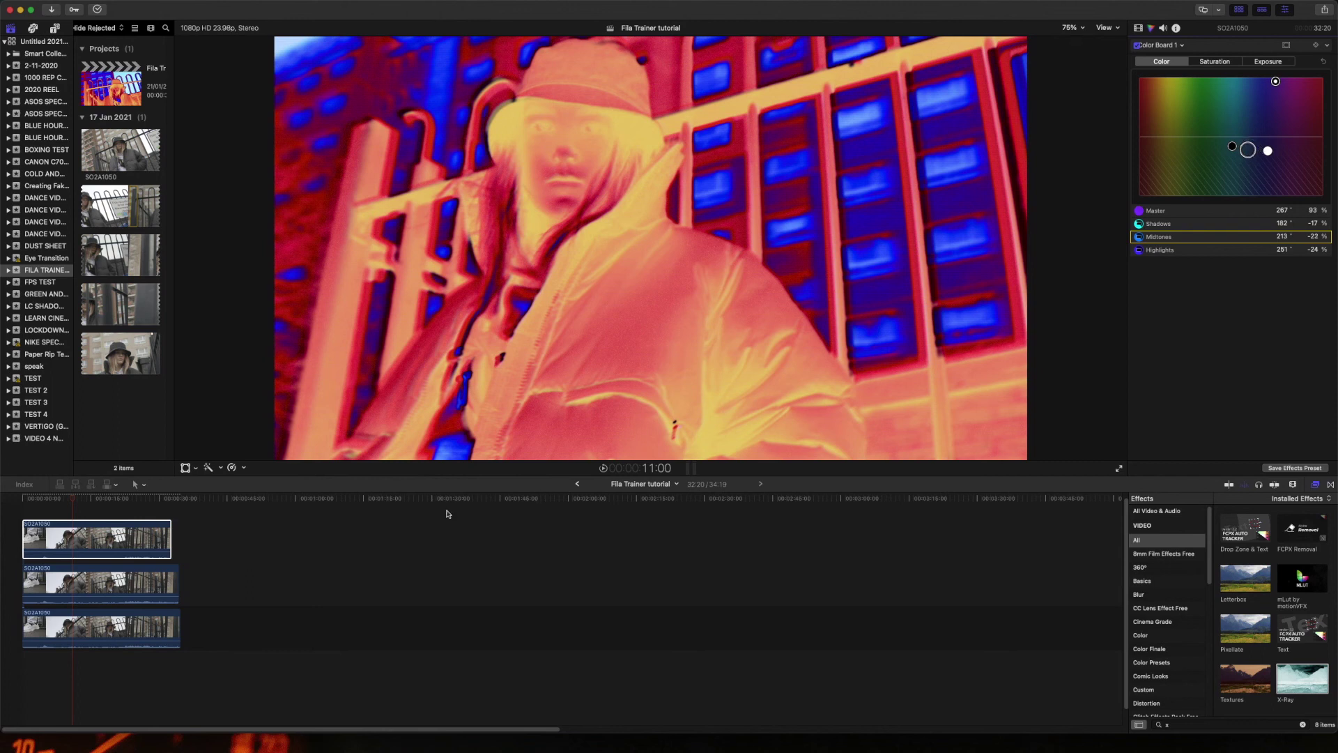
{"action": "mouse_move", "coordinate": [73, 508]}
{"action": "left_mouse_down"}
{"action": "mouse_move", "coordinate": [66, 494]}
{"action": "mouse_move", "coordinate": [37, 495]}
{"action": "left_mouse_up"}
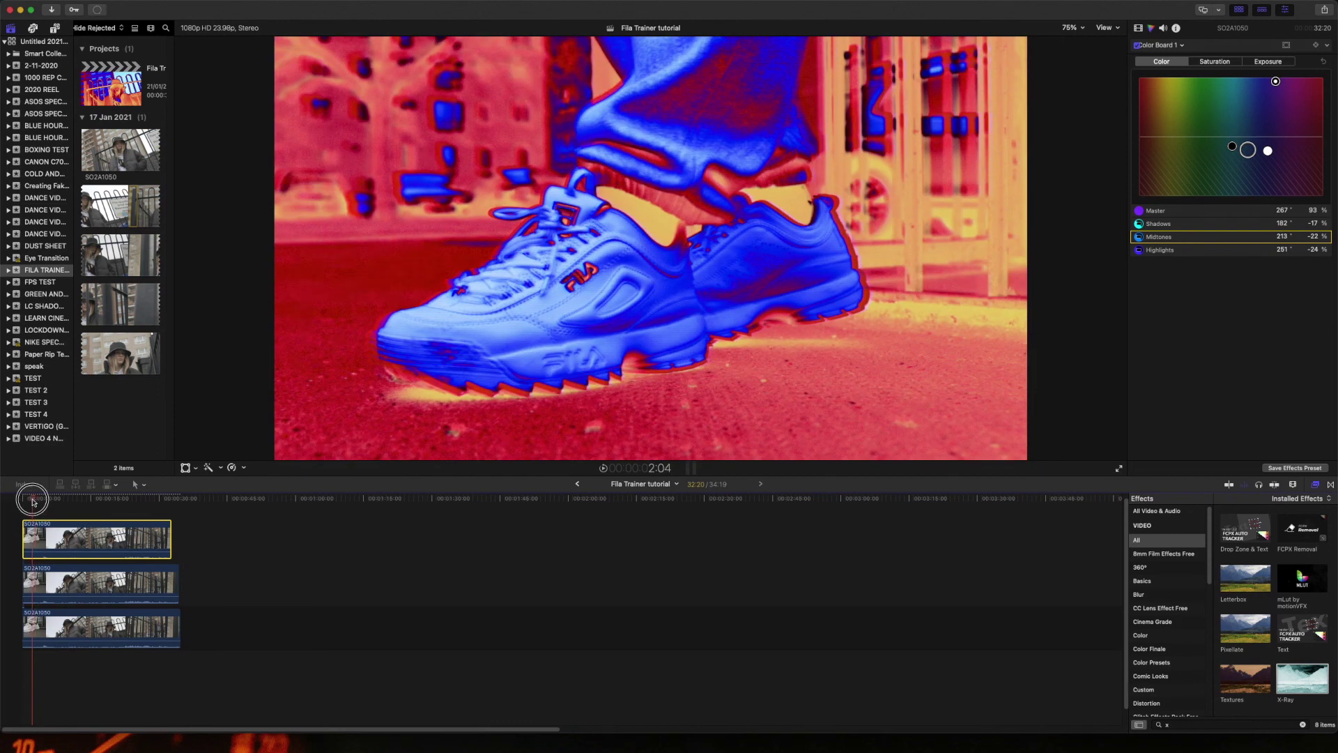
{"action": "left_click_drag", "start_coordinate": [42, 503], "coordinate": [33, 503]}
{"action": "key", "text": "space"}
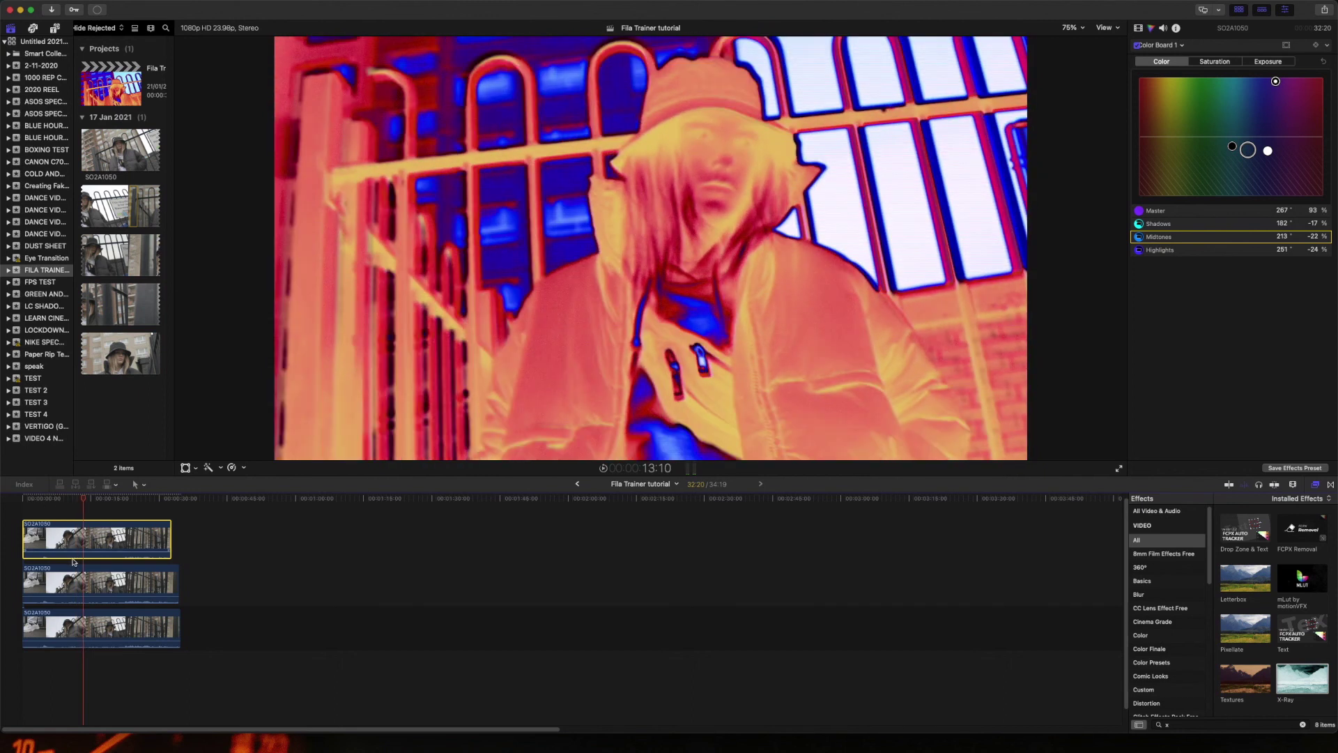
{"action": "left_click", "coordinate": [102, 627]}
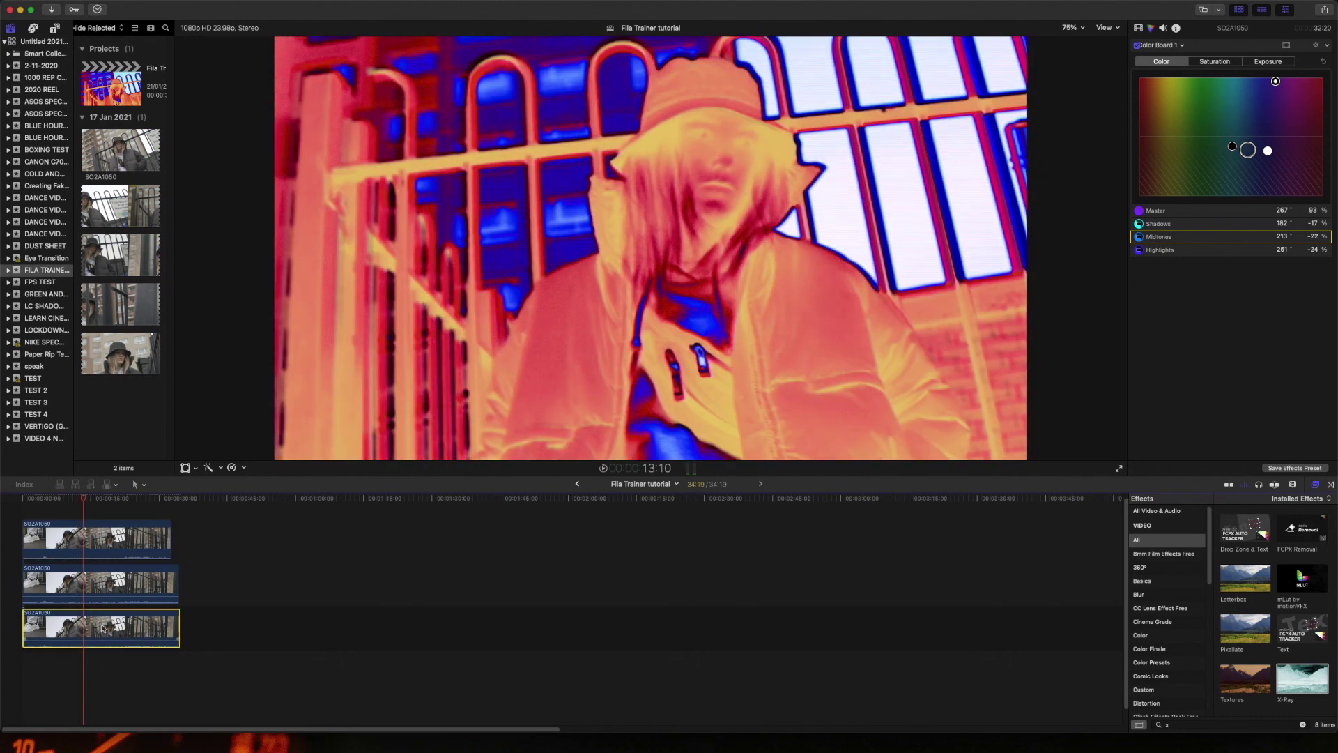
{"action": "left_click", "coordinate": [92, 549]}
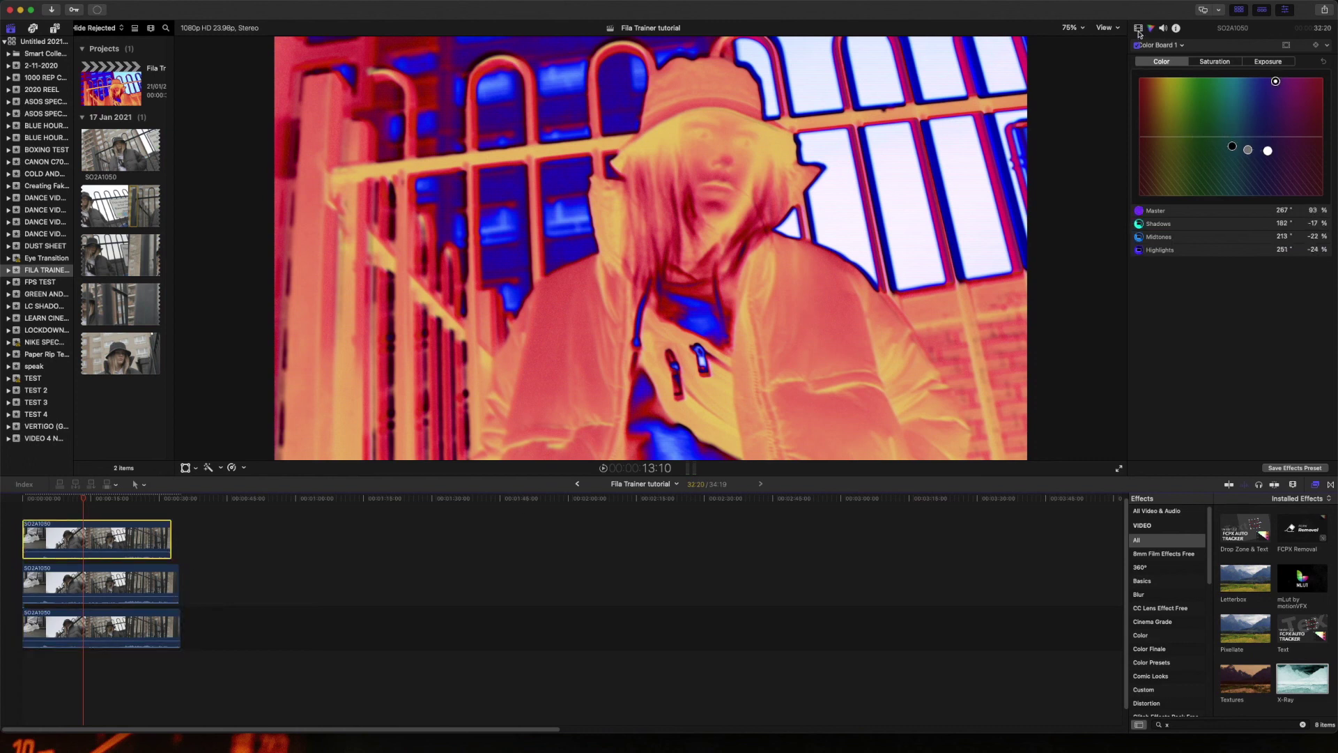
- Show the top clip's video effects, including Bad TV, and return to the timeline start
{"action": "left_click", "coordinate": [1139, 29]}
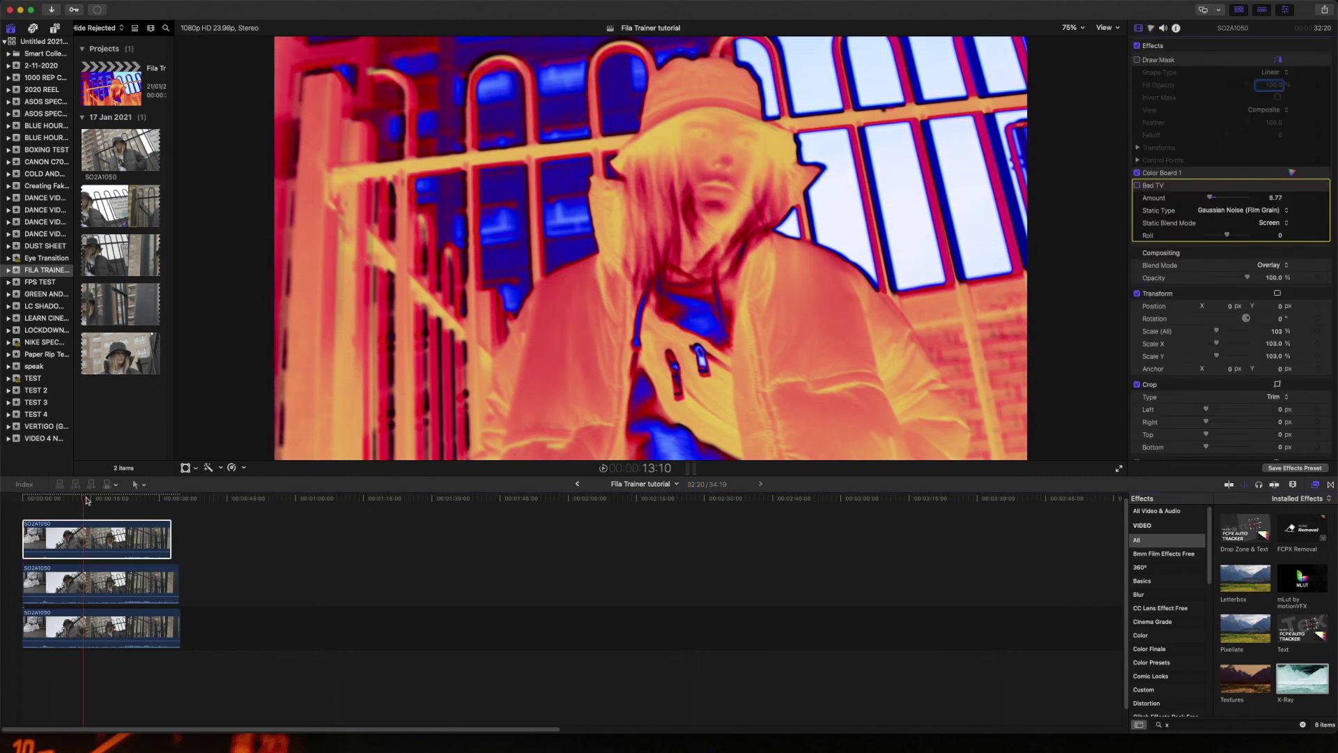
{"action": "left_click", "coordinate": [26, 502]}
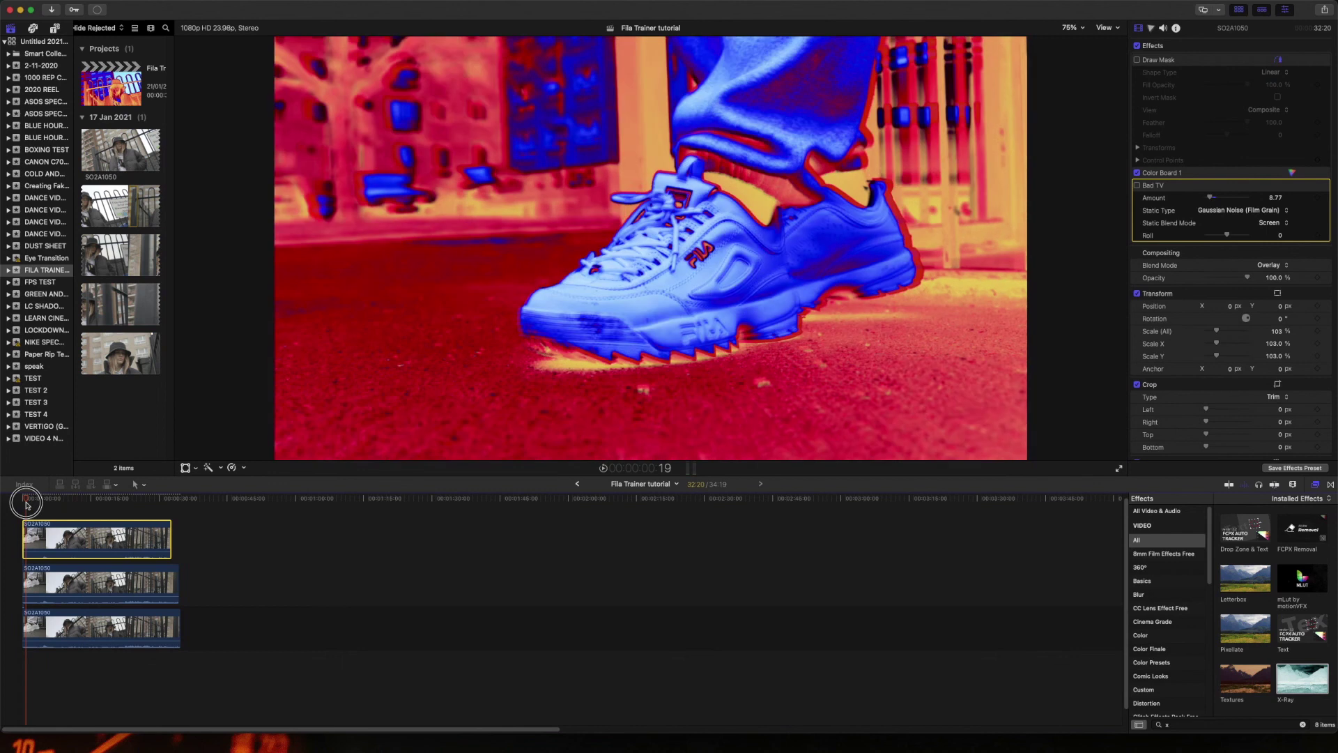